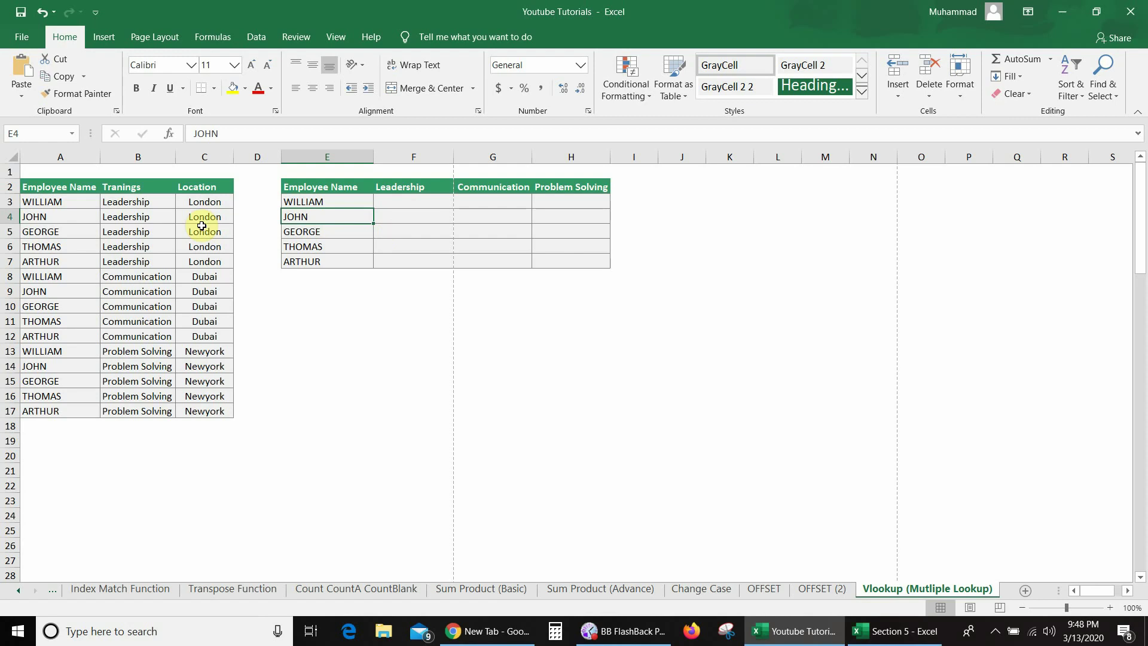
# Step: Point out a source row's name, Leadership training and London location, then the empty matrix results
pyautogui.click(91, 228)
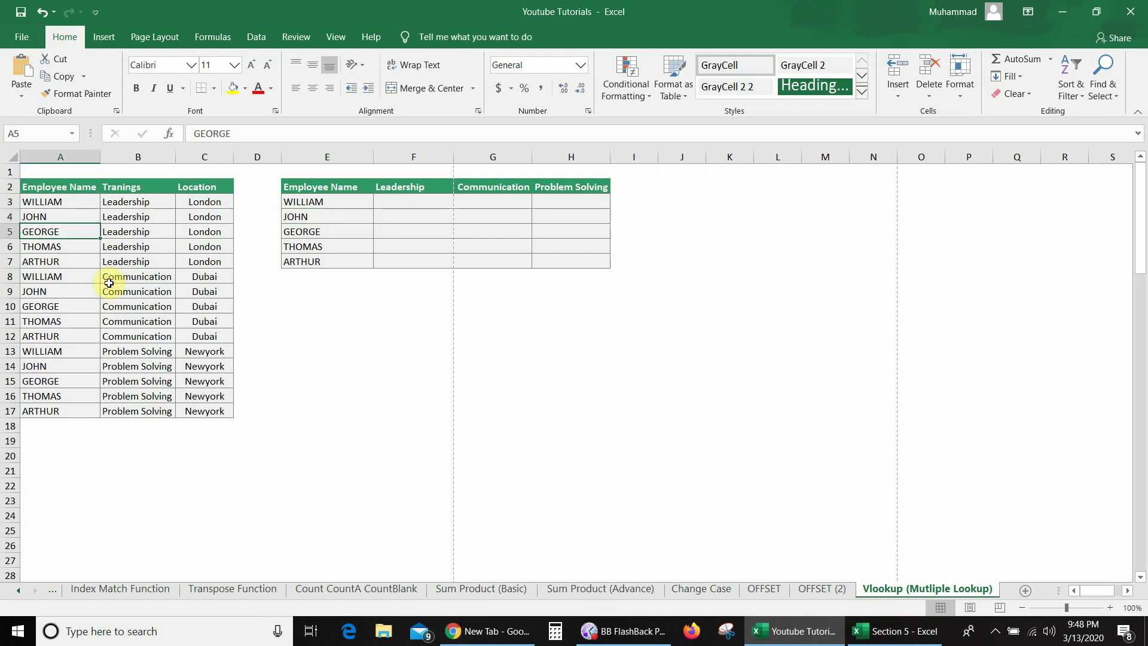
pyautogui.click(141, 231)
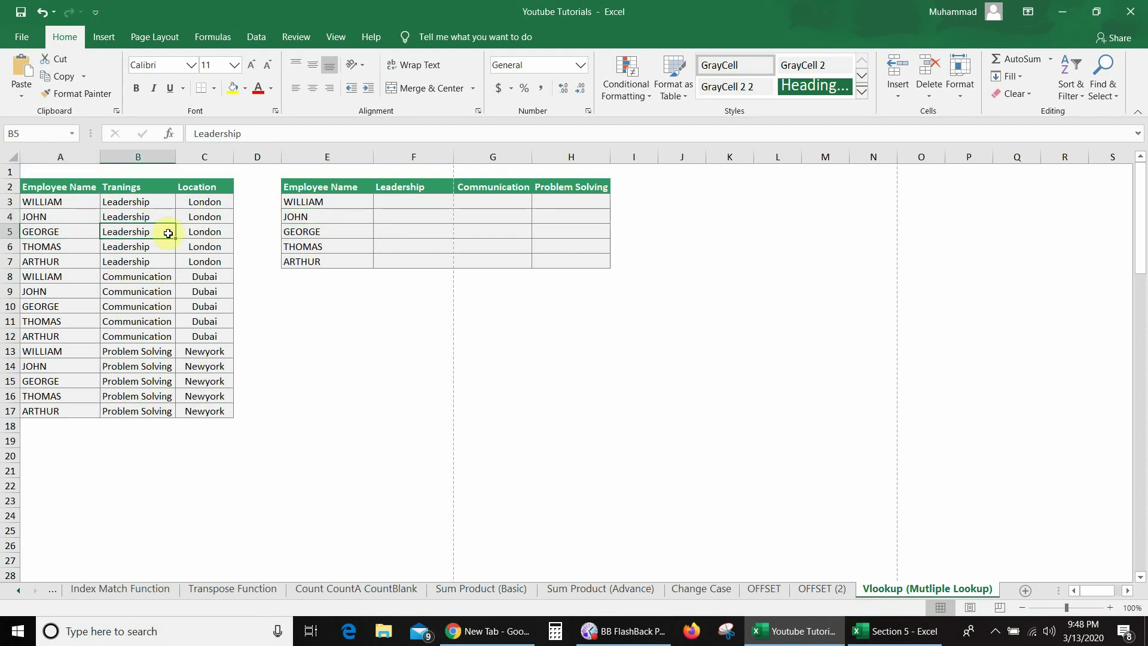
pyautogui.click(189, 237)
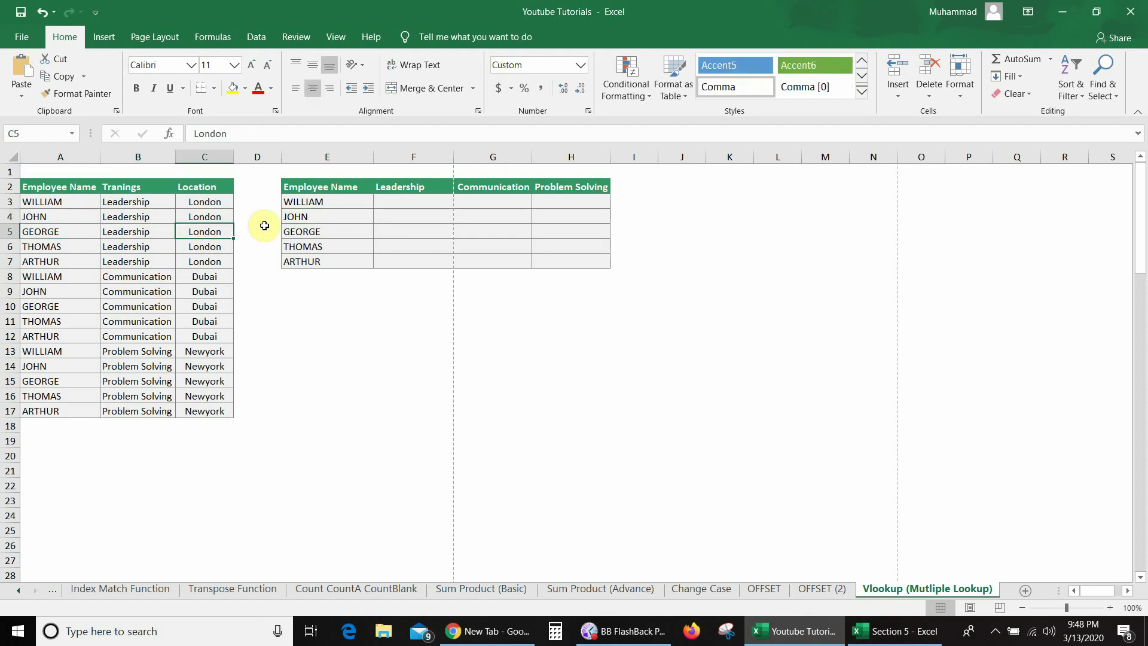
pyautogui.click(412, 213)
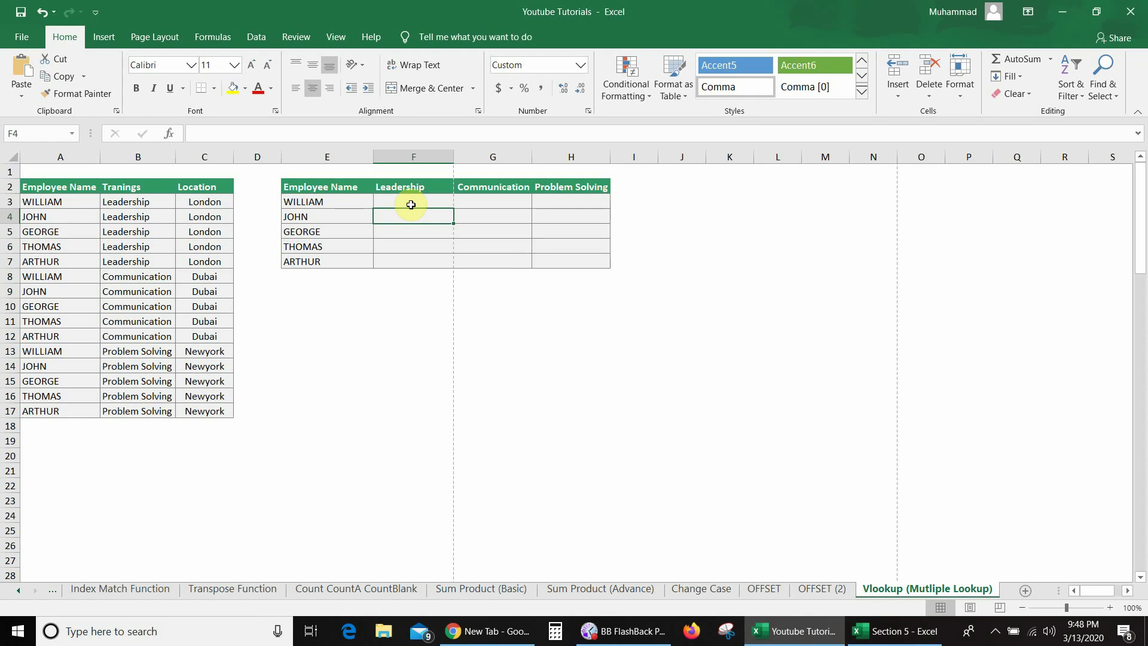
pyautogui.click(354, 197)
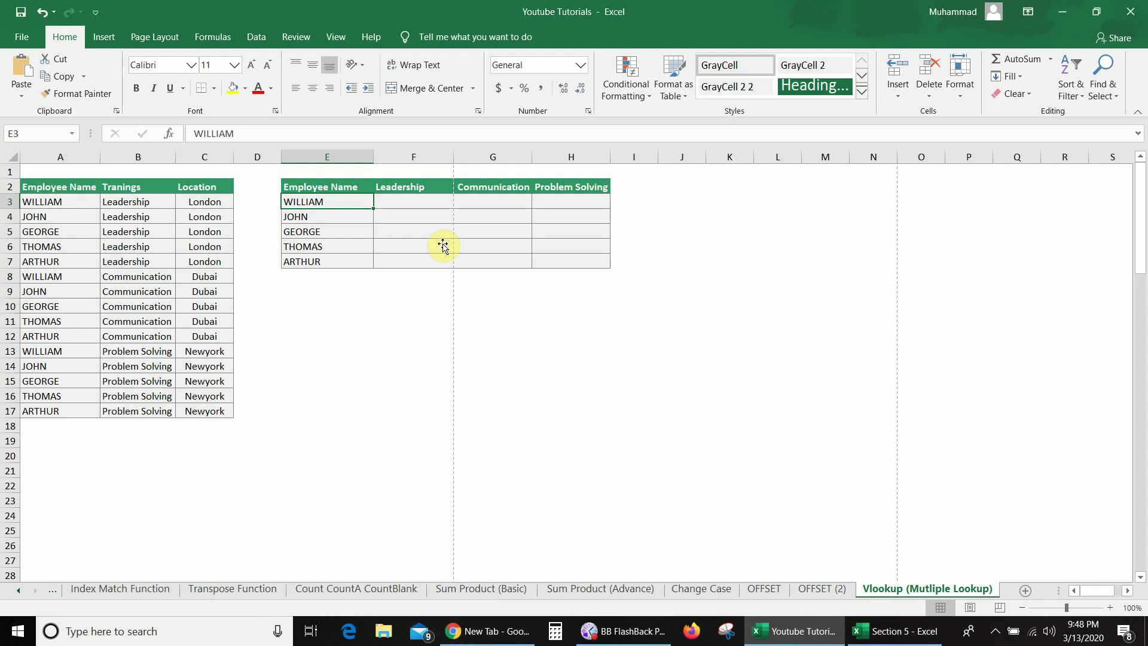
pyautogui.click(220, 199)
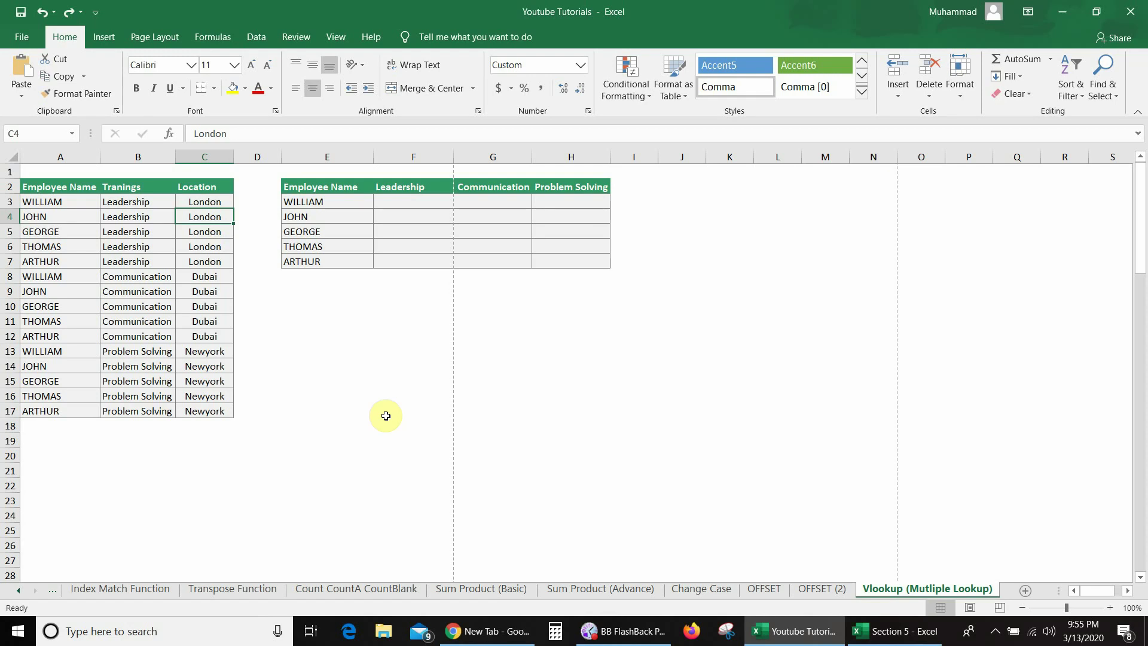
# Step: Insert a blank column before Location and head it 'Helper Column'
pyautogui.hotkey('alt', 'i')
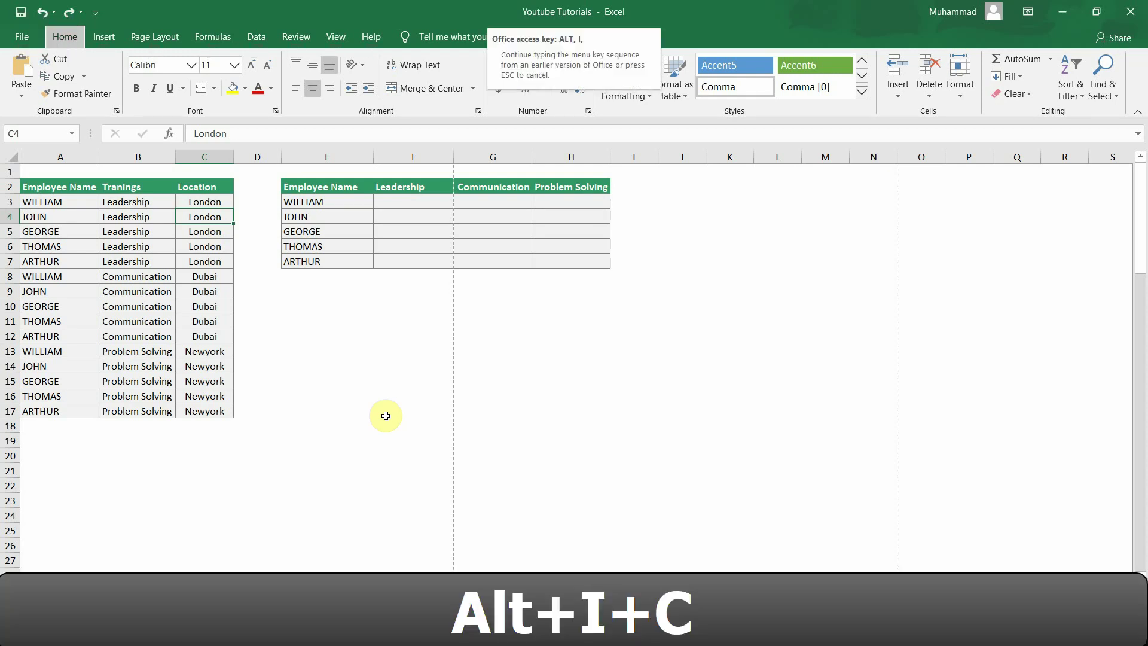
pyautogui.press('c')
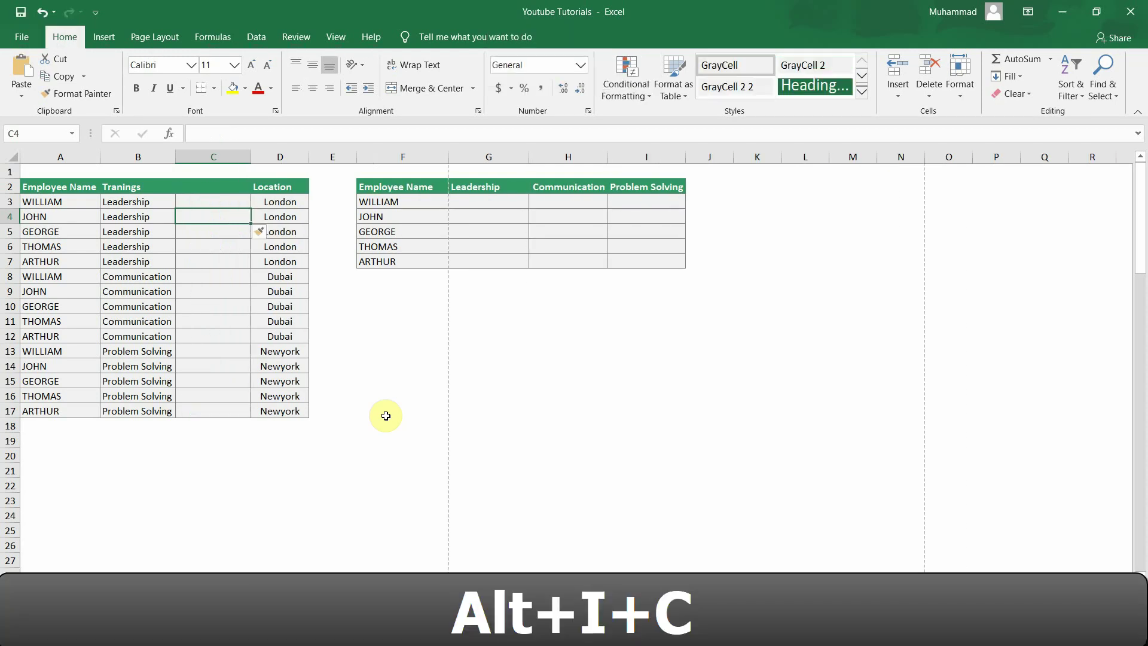
pyautogui.press('Up')
pyautogui.press('Up')
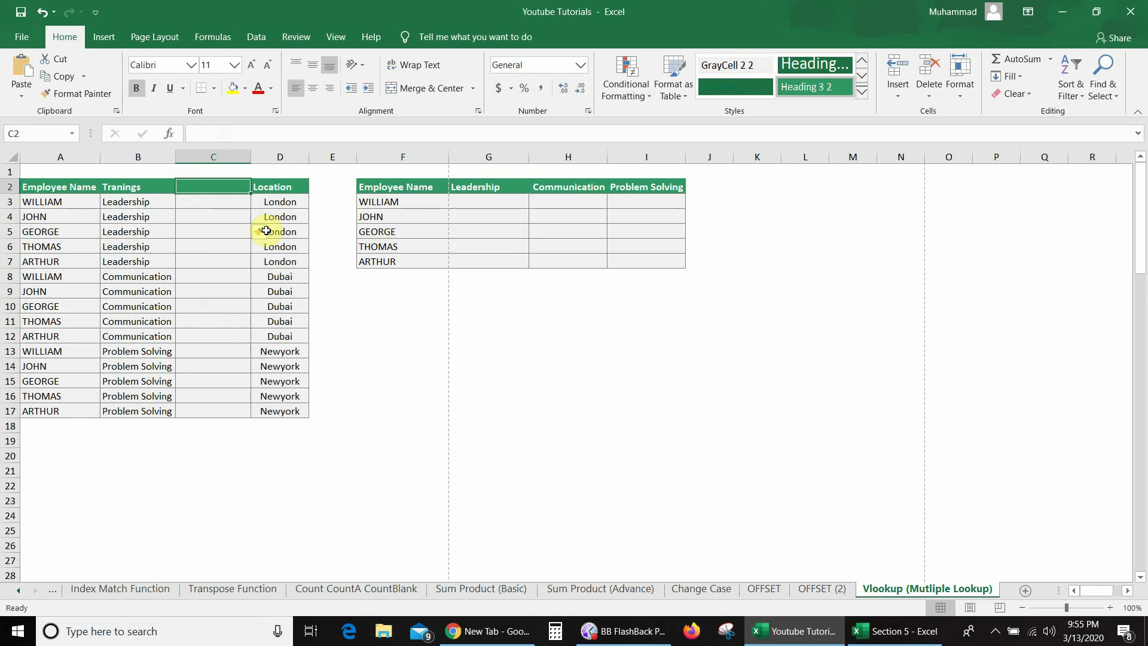
pyautogui.write('Helper Column')
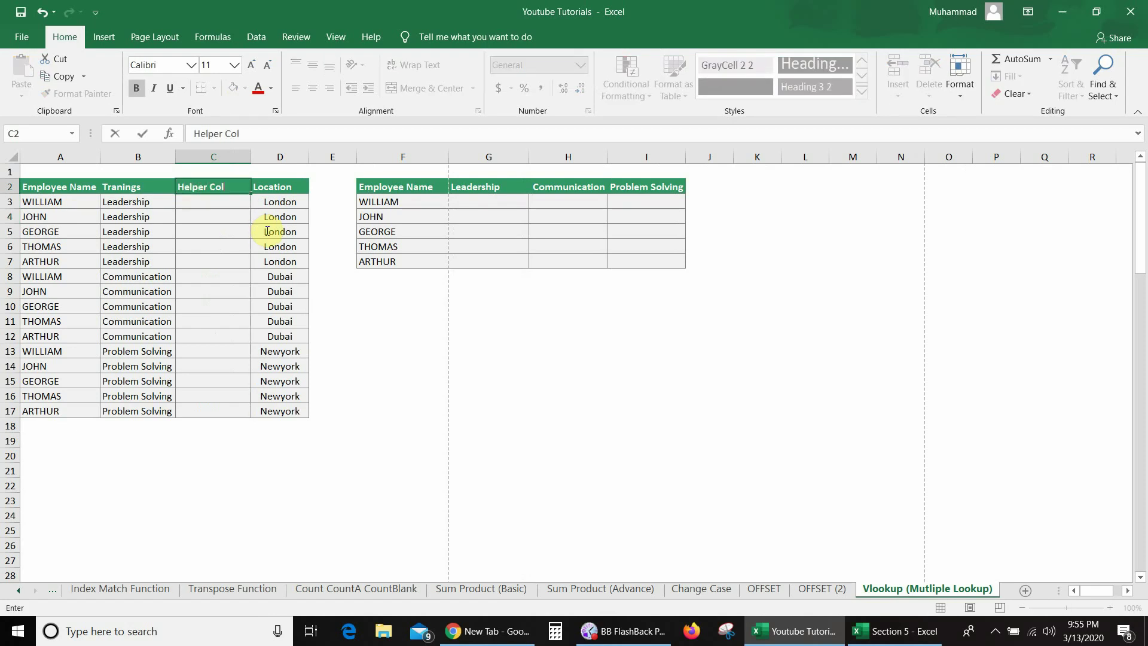
pyautogui.press('Return')
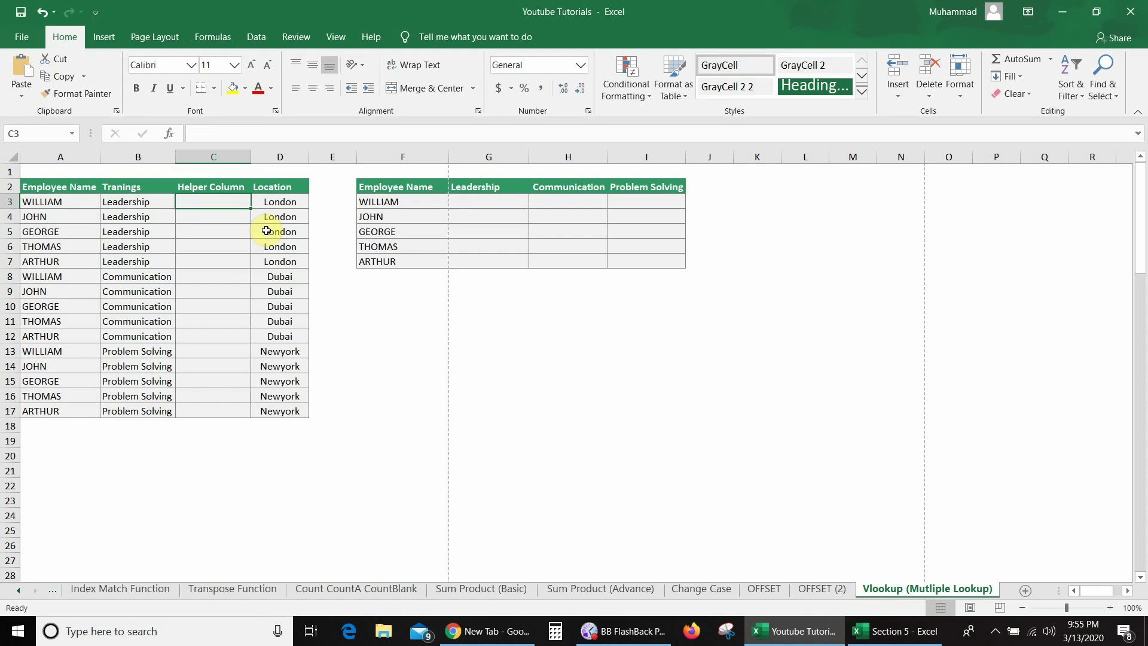
# Step: Enter =A3&"|"&B3 in C3 to join the employee name and training
pyautogui.write('=')
pyautogui.click(42, 202)
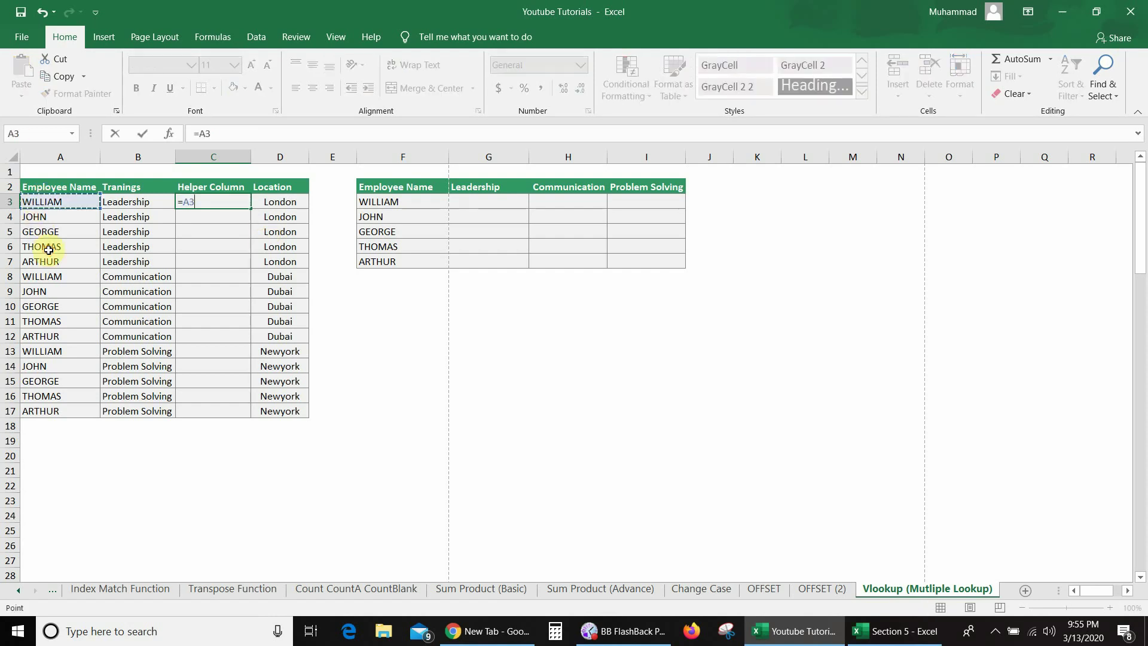
pyautogui.write('&"|"&')
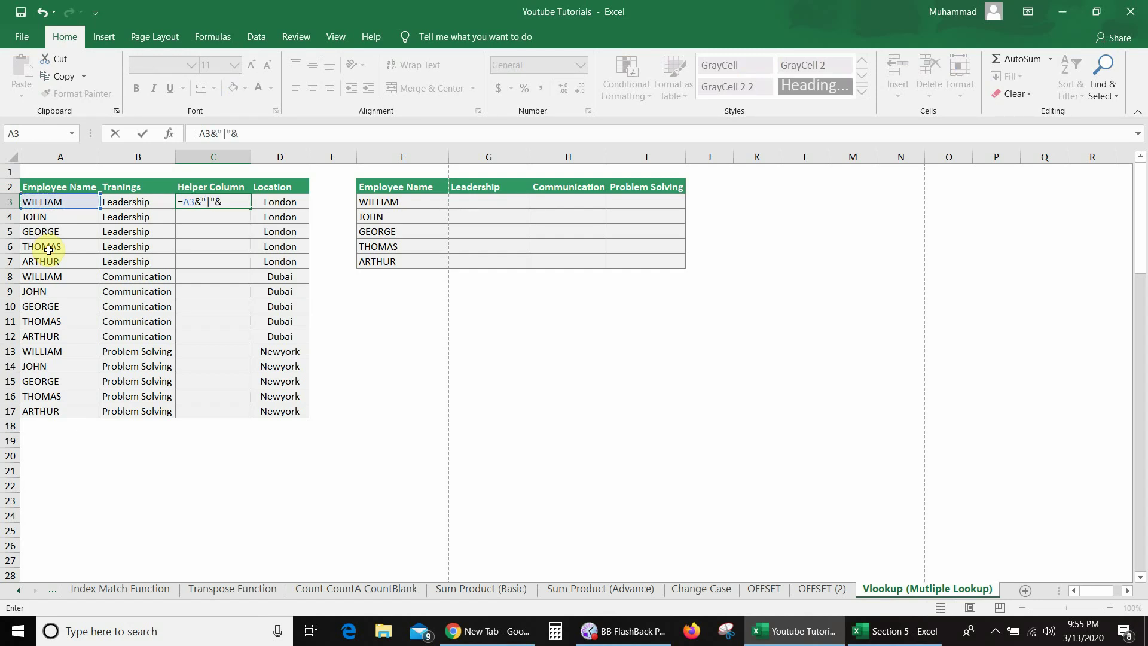
pyautogui.click(120, 202)
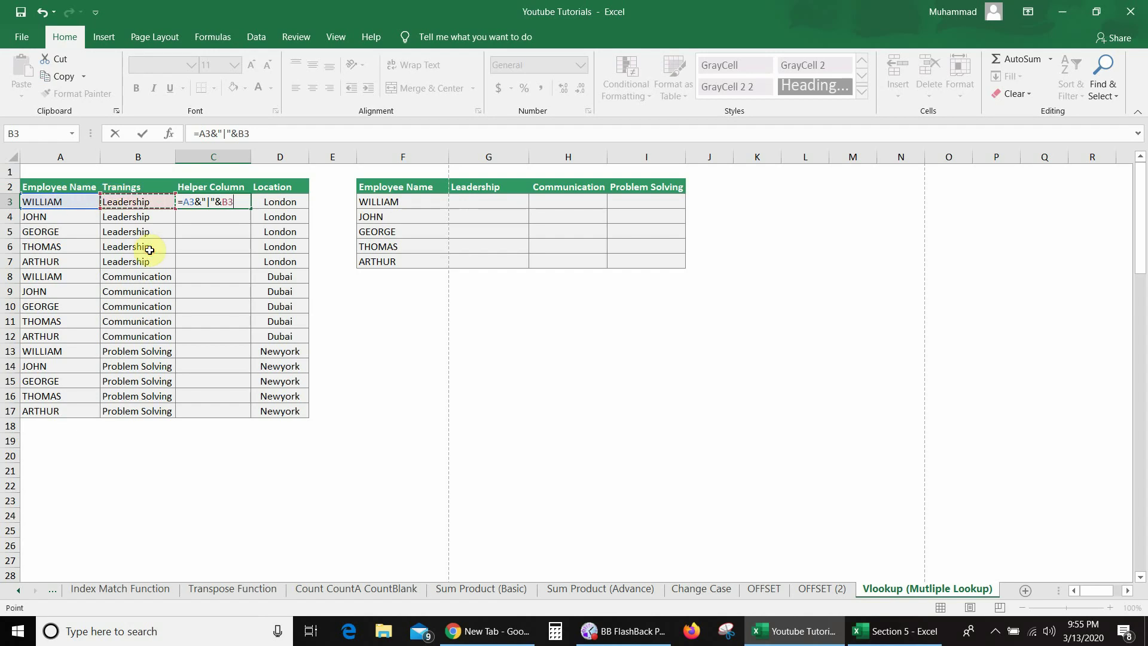
pyautogui.press('Return')
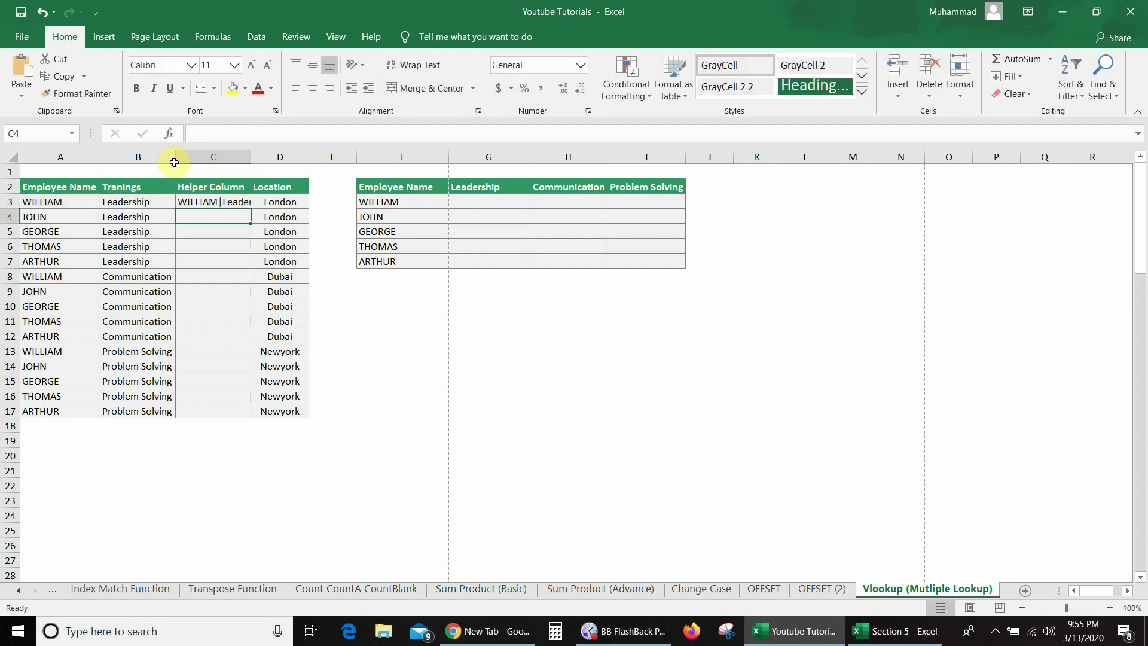
# Step: Autofit column C, fill the helper formula down to row 17, and check C8 and C13
pyautogui.doubleClick(250, 156)
pyautogui.click(245, 202)
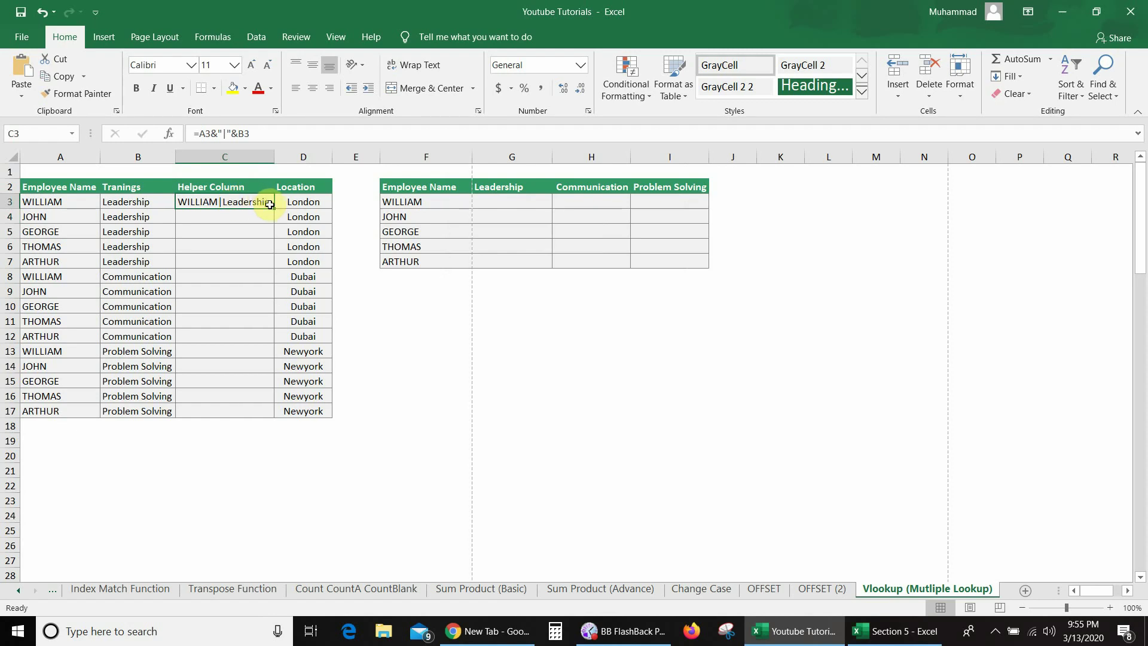
pyautogui.doubleClick(275, 208)
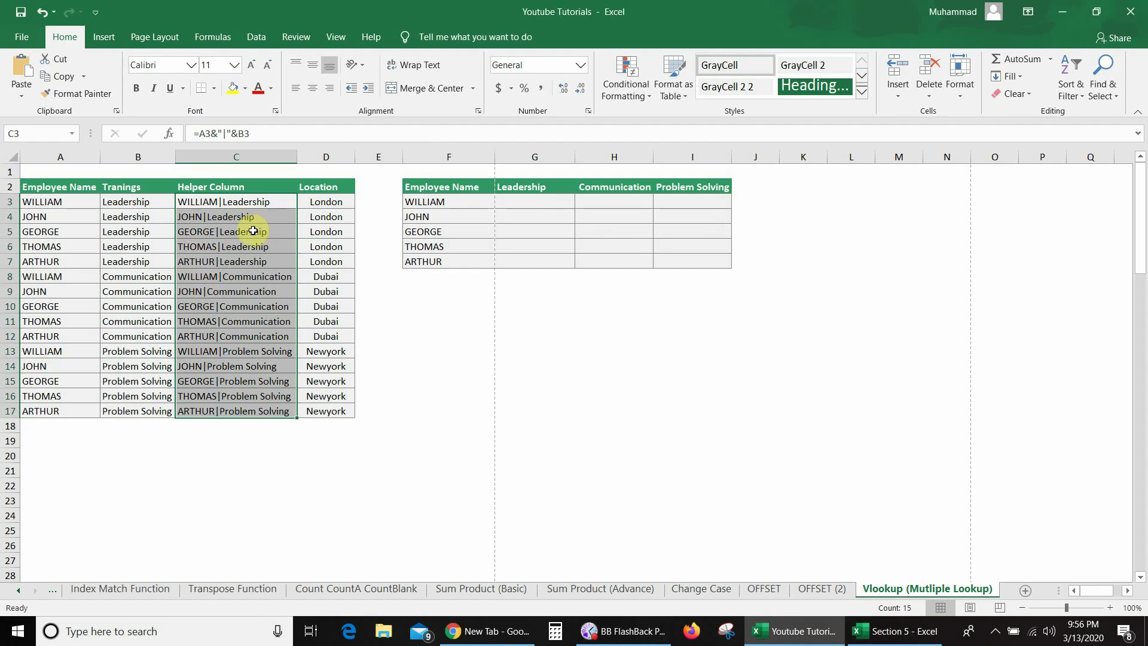
pyautogui.click(199, 204)
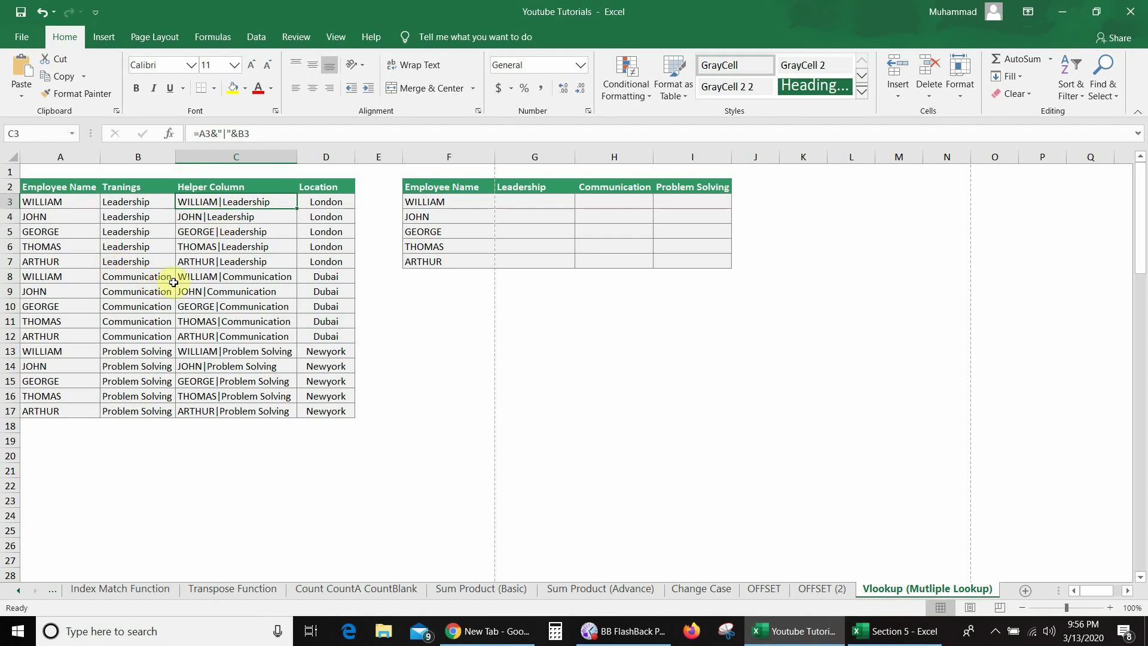
pyautogui.click(239, 277)
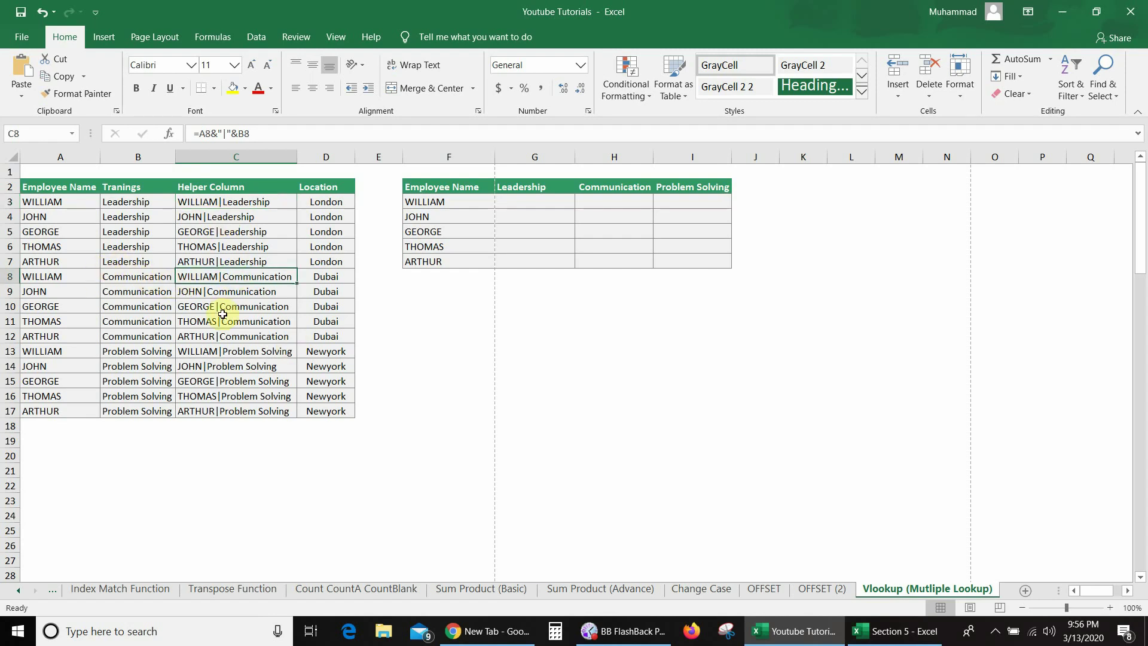
pyautogui.click(208, 347)
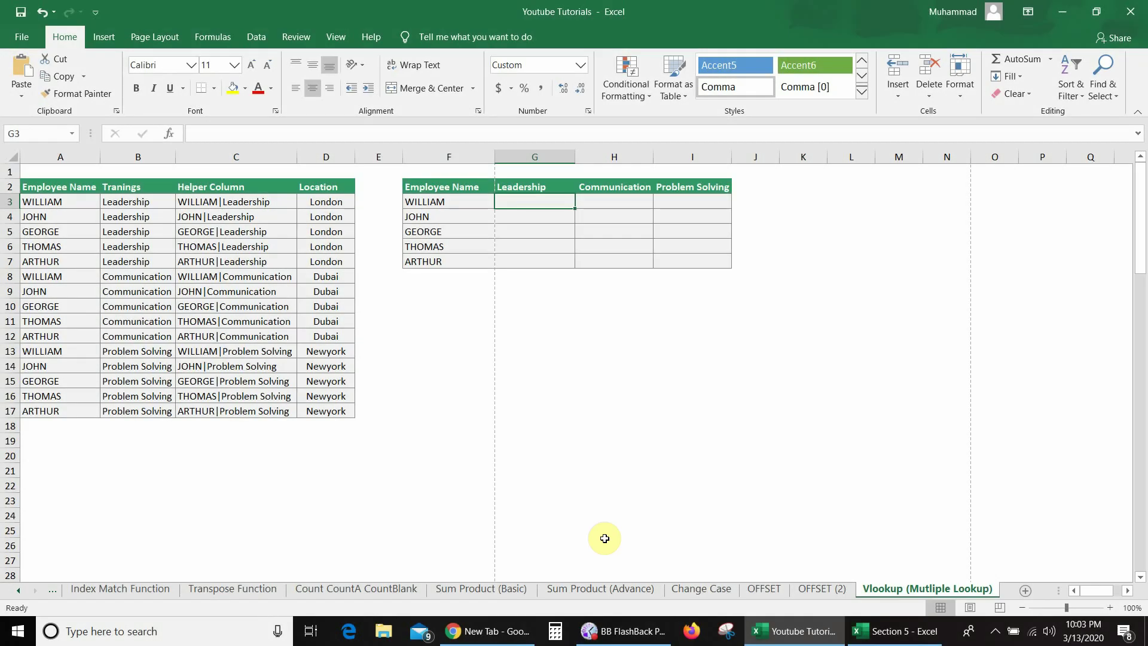
# Step: Start G3's VLOOKUP with the lookup key $F3&"|"&G$2
pyautogui.write('=vlookup')
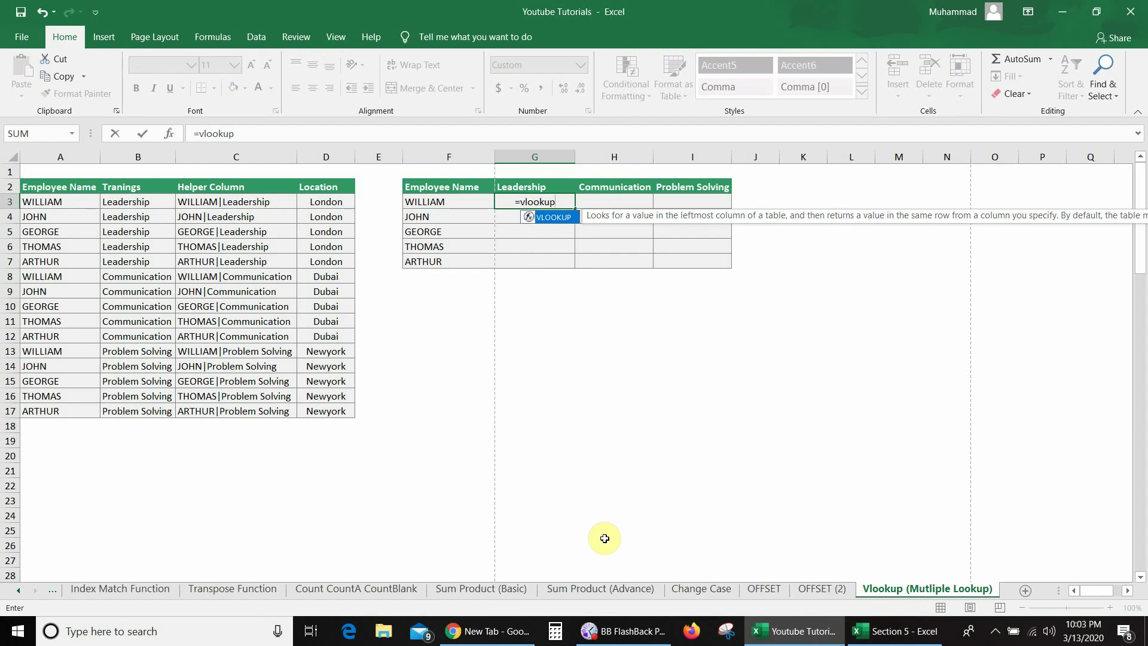
pyautogui.write('(')
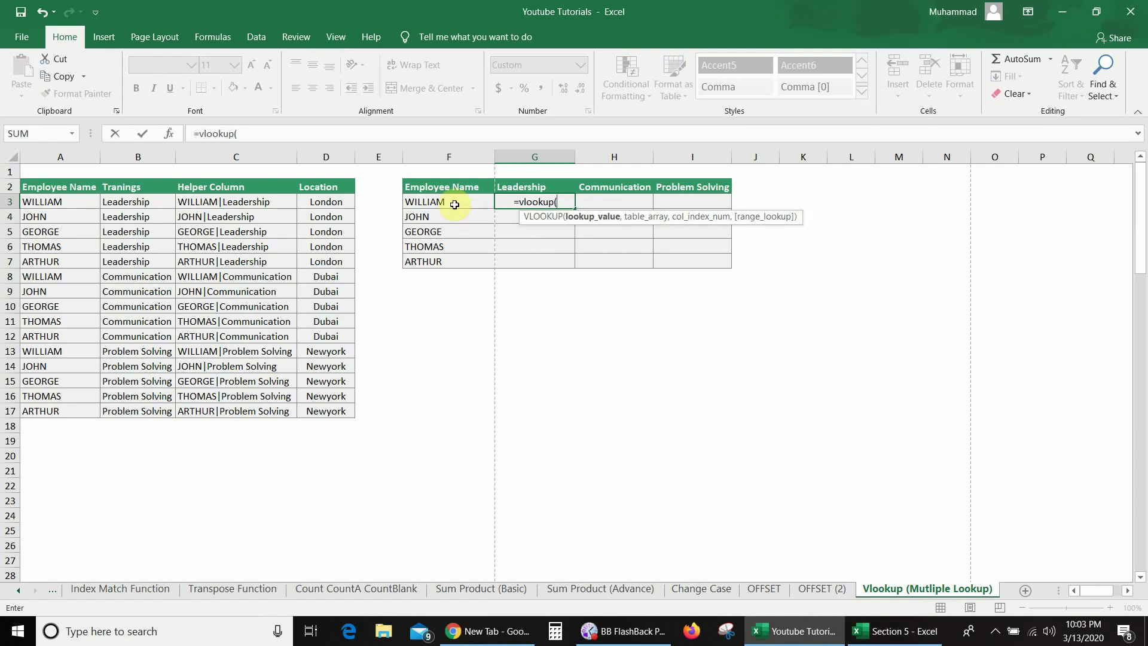
pyautogui.press('Left')
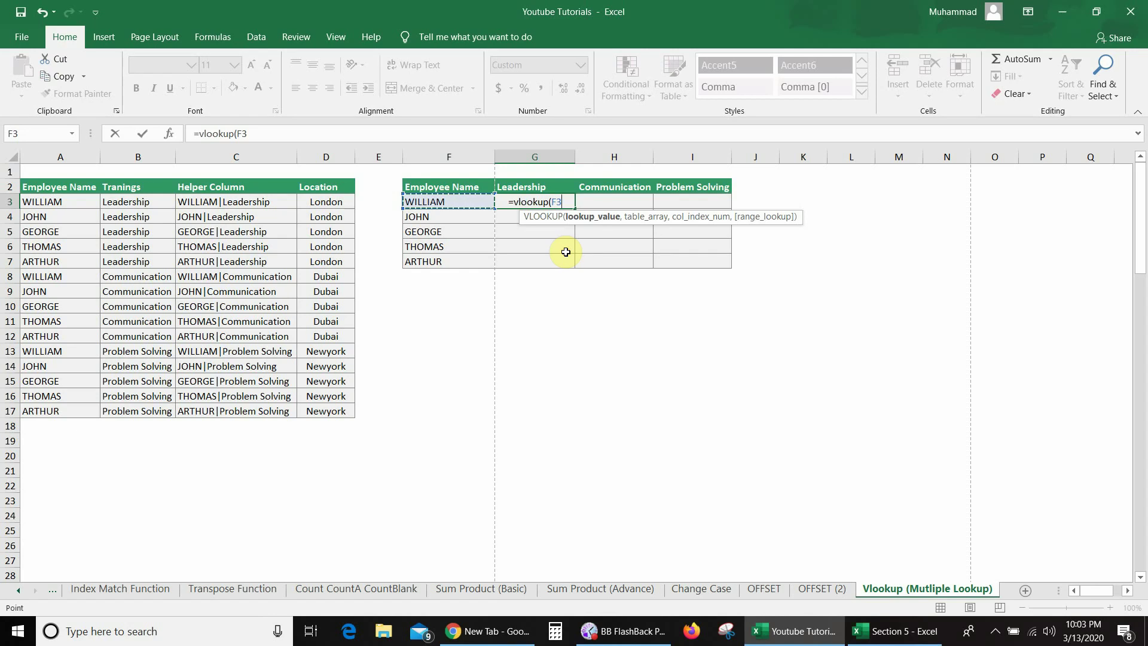
pyautogui.press('F4')
pyautogui.press('F4')
pyautogui.press('F4')
pyautogui.write('&')
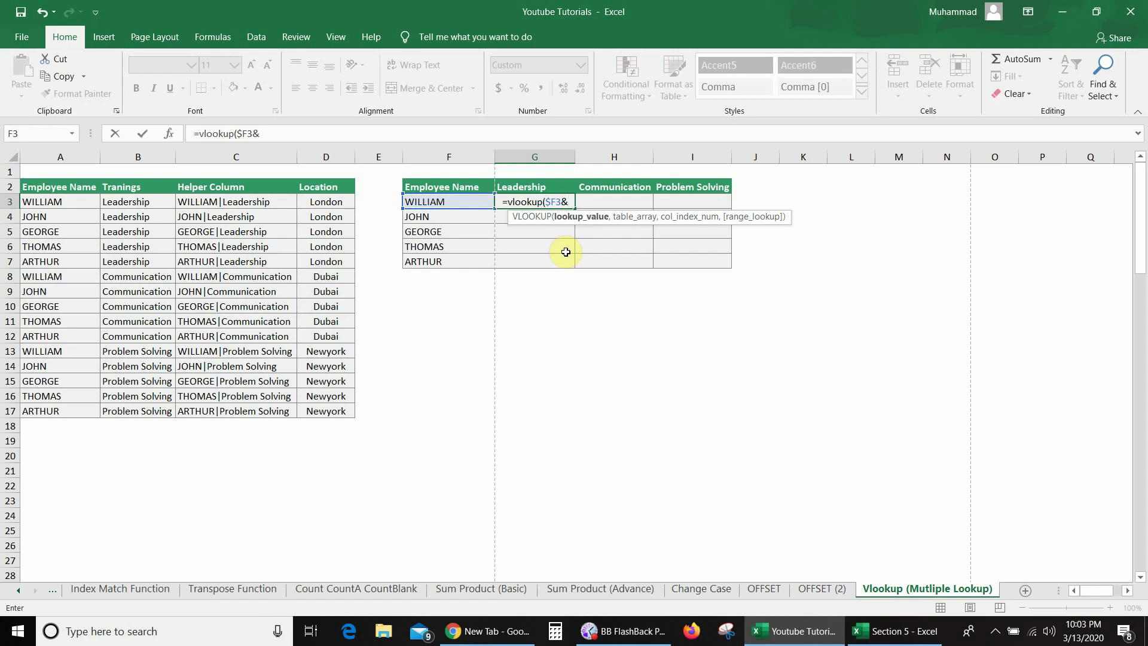
pyautogui.write('"')
pyautogui.press('BackSpace')
pyautogui.write('"|')
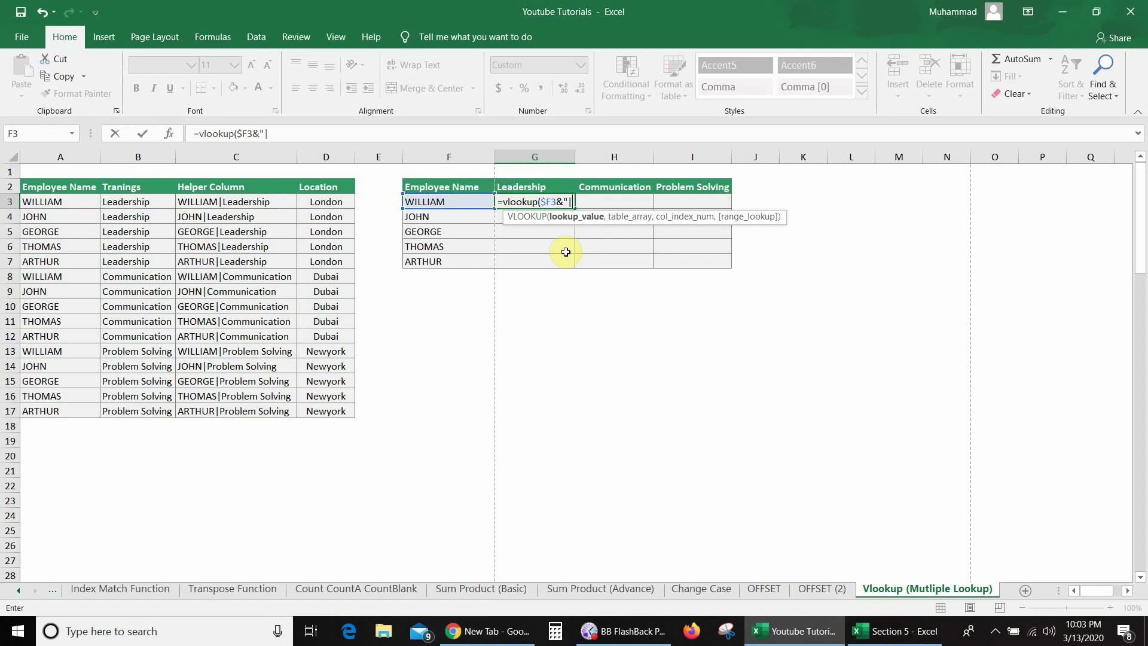
pyautogui.write('"&')
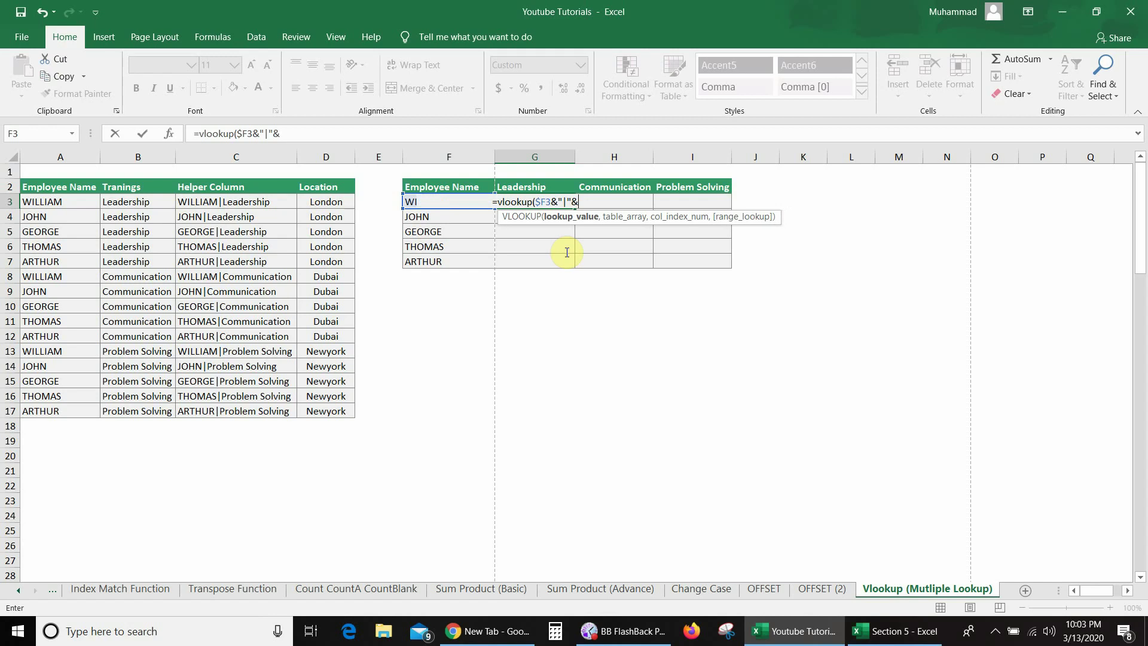
pyautogui.click(540, 187)
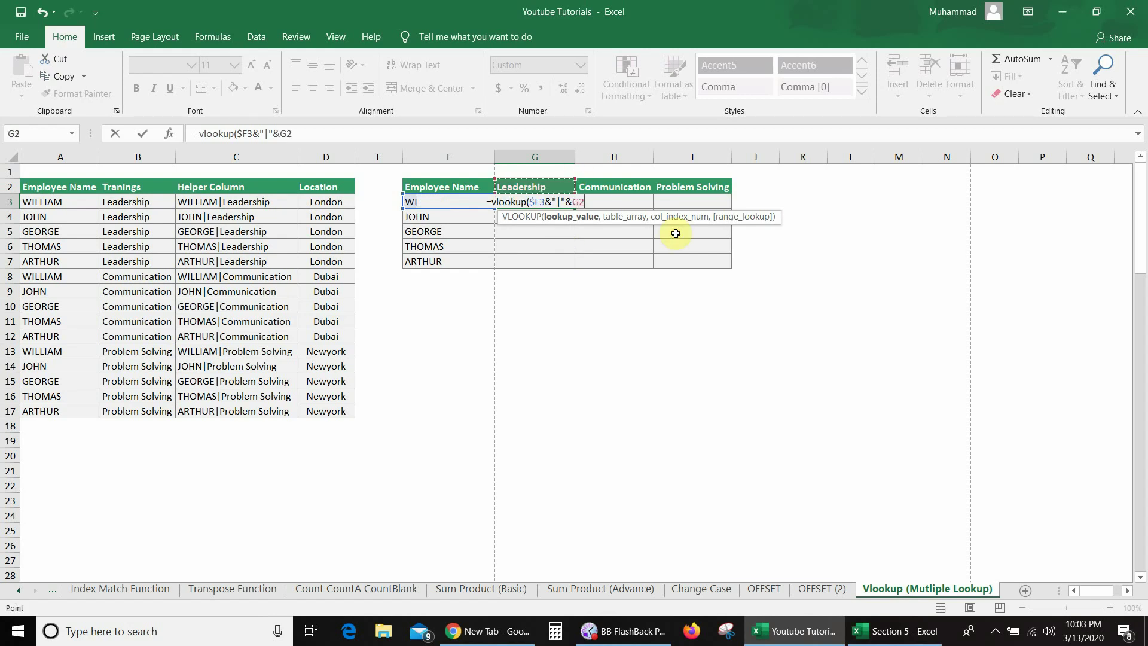
pyautogui.press('F4')
pyautogui.press('F4')
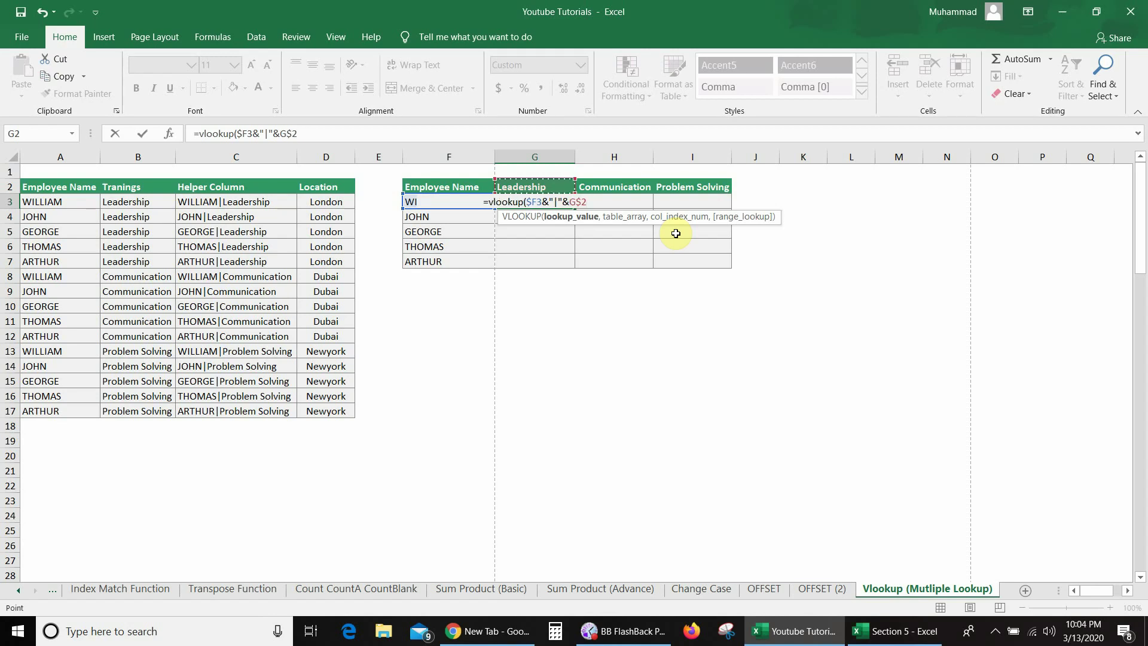
pyautogui.write(',')
# Step: Finish the lookup with range $C$3:$D$17, column 2 and FALSE
pyautogui.moveTo(222, 201); pyautogui.dragTo(219, 202)
pyautogui.hotkey('ctrl', 'shift', 'Down')
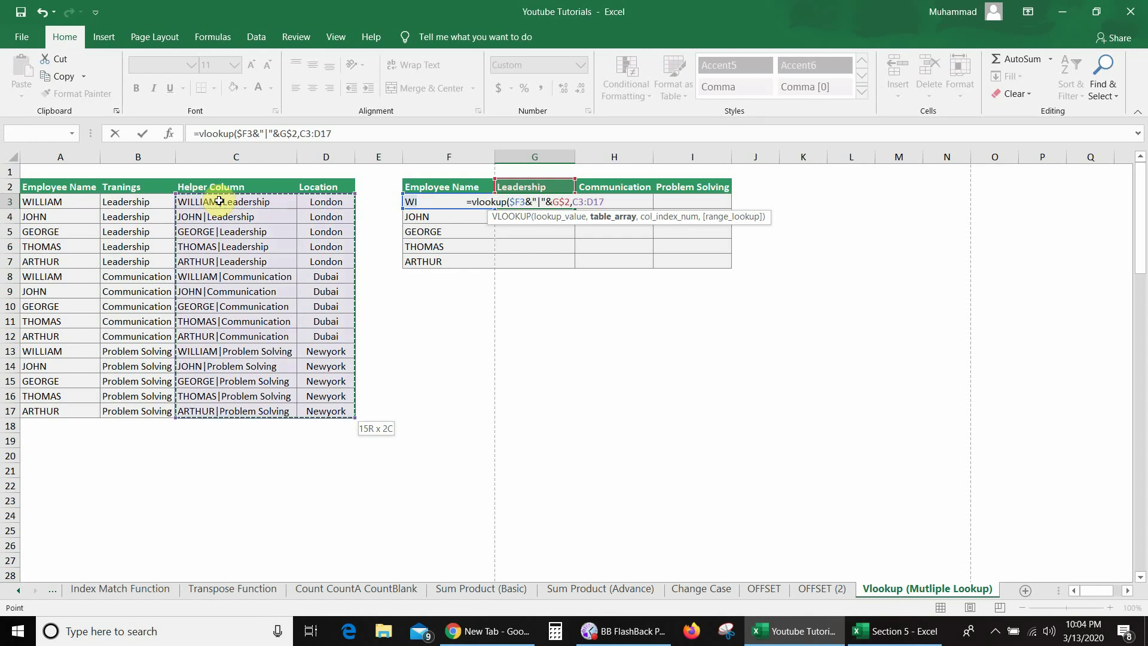
pyautogui.press('F4')
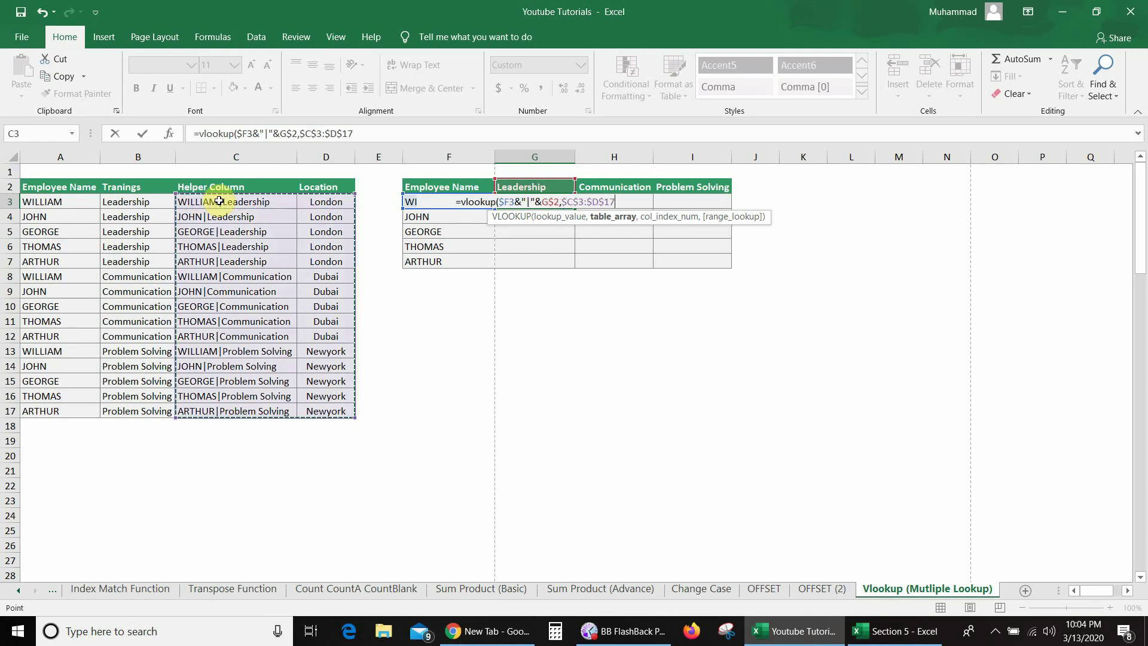
pyautogui.write(',')
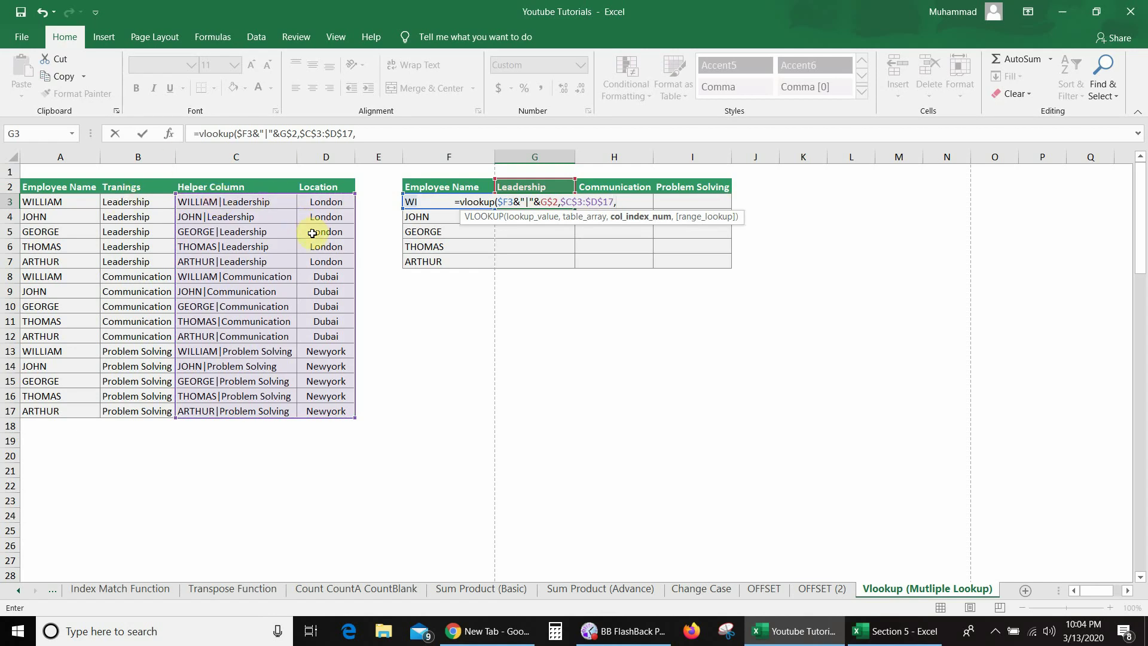
pyautogui.write('2,')
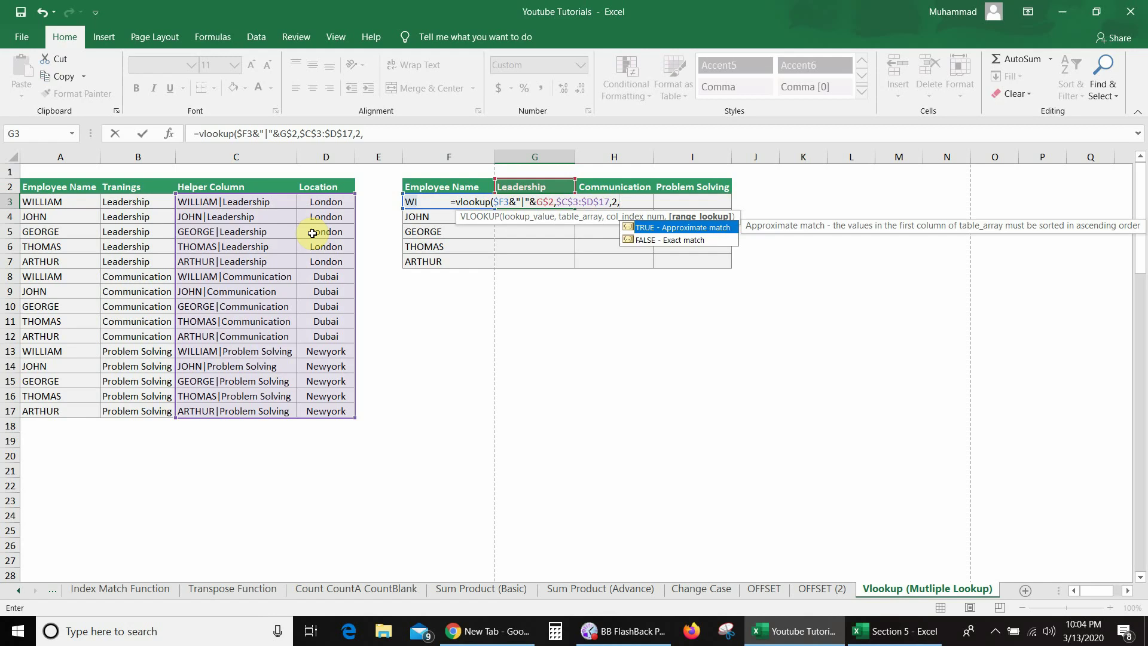
pyautogui.write('false')
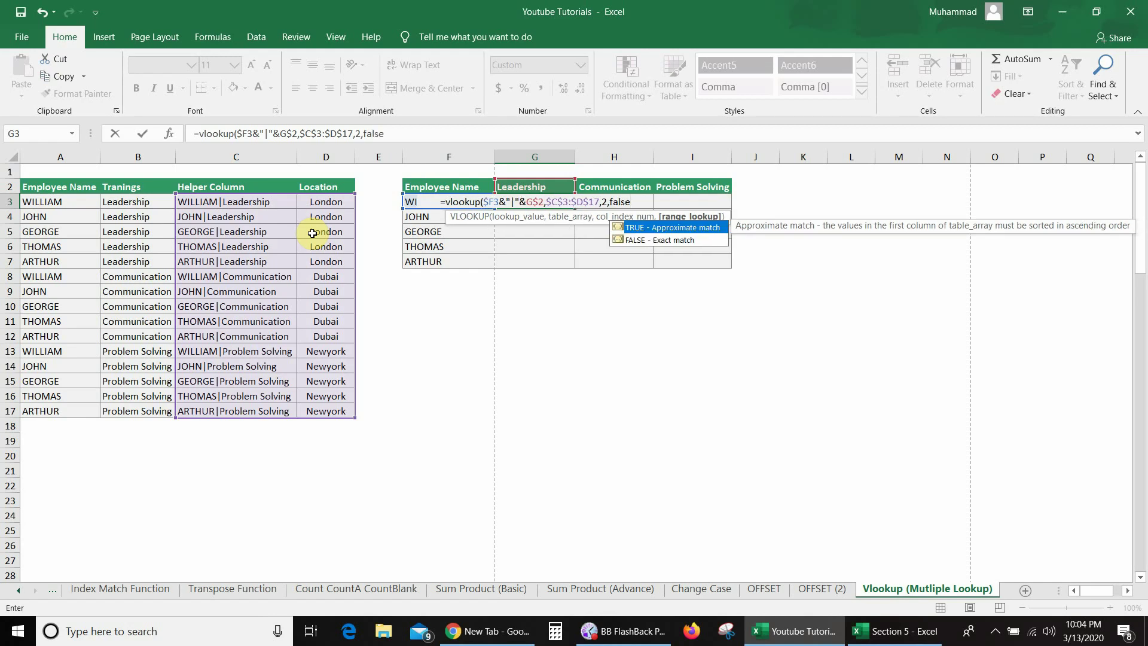
pyautogui.write(')')
pyautogui.press('Return')
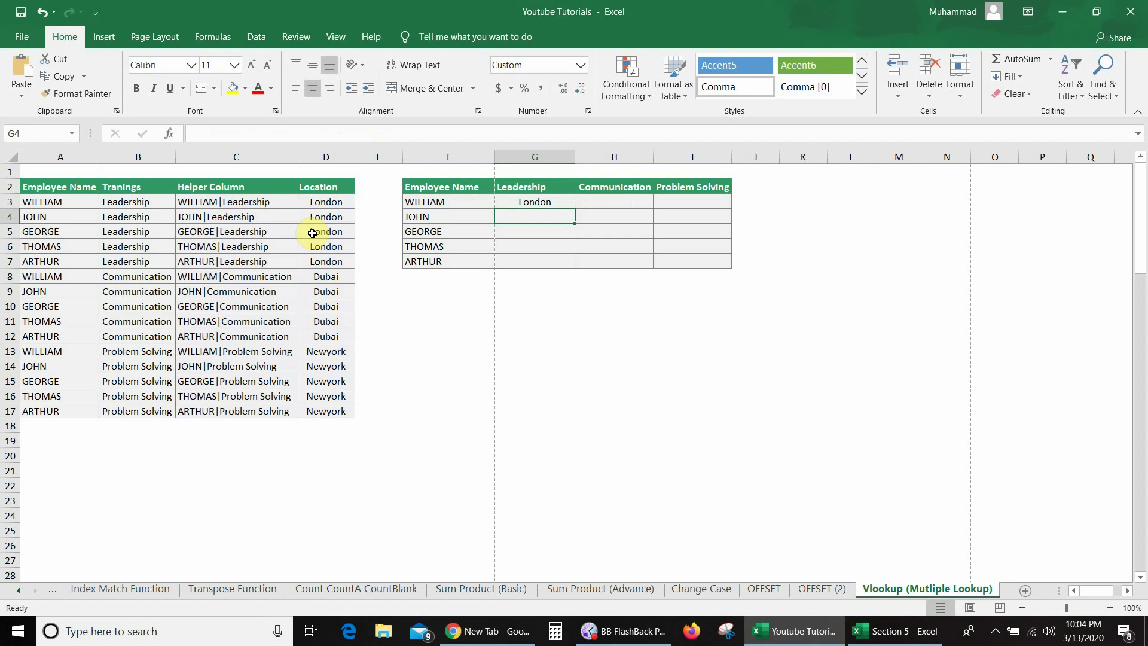
# Step: Verify G3's London result against the first employee's Leadership row in the source table
pyautogui.press('Up')
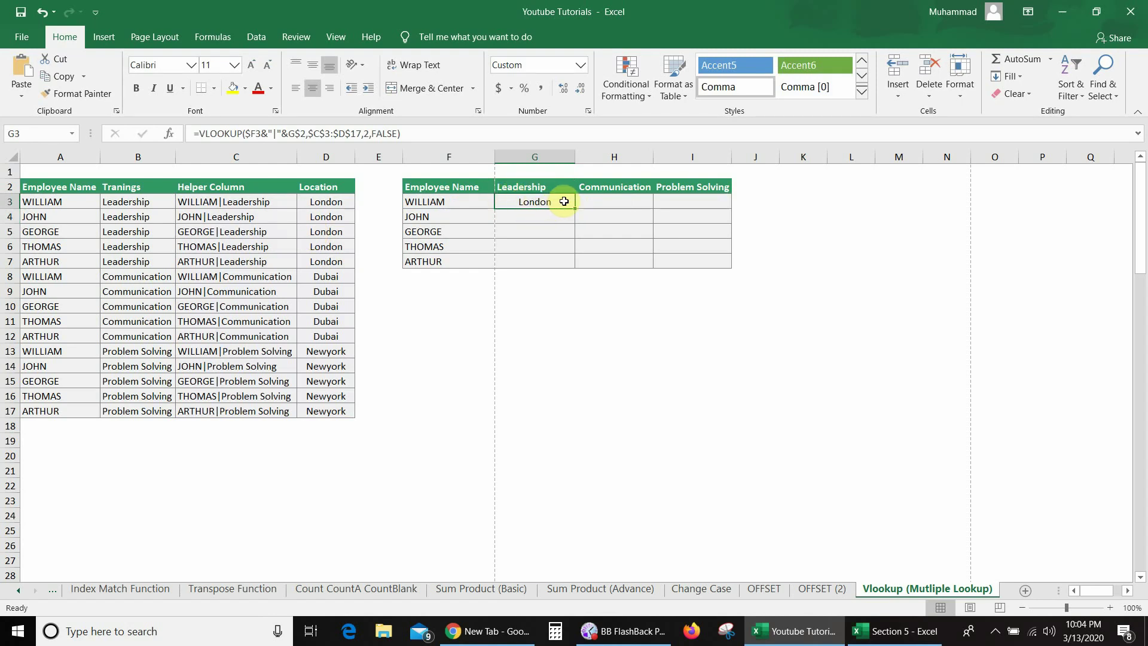
pyautogui.click(438, 205)
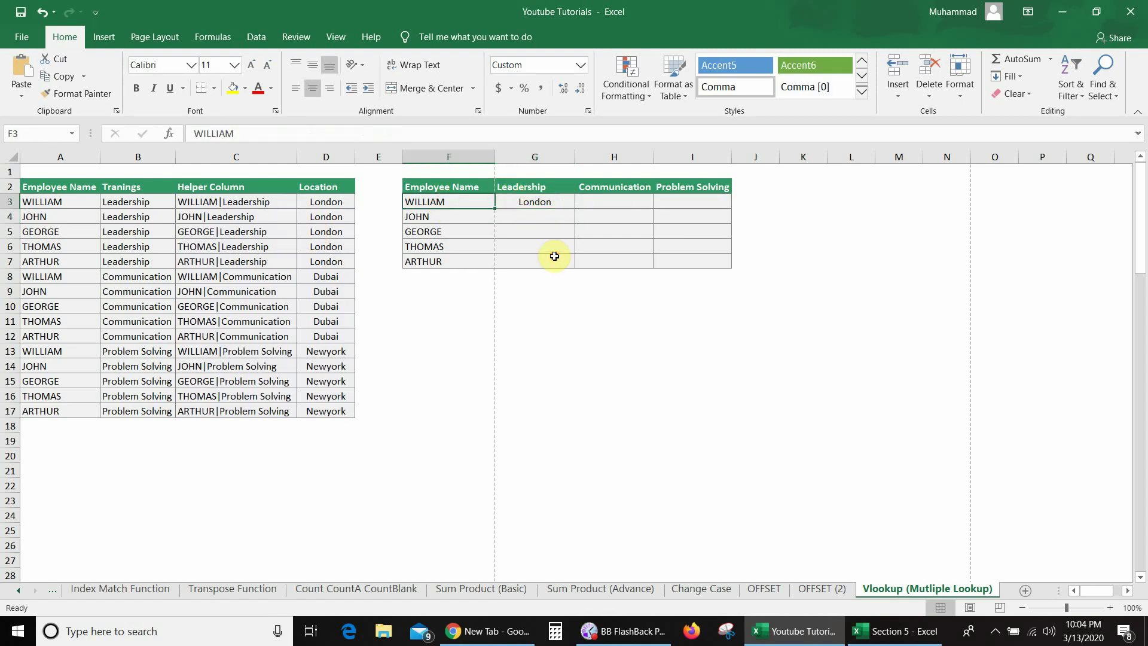
pyautogui.click(56, 201)
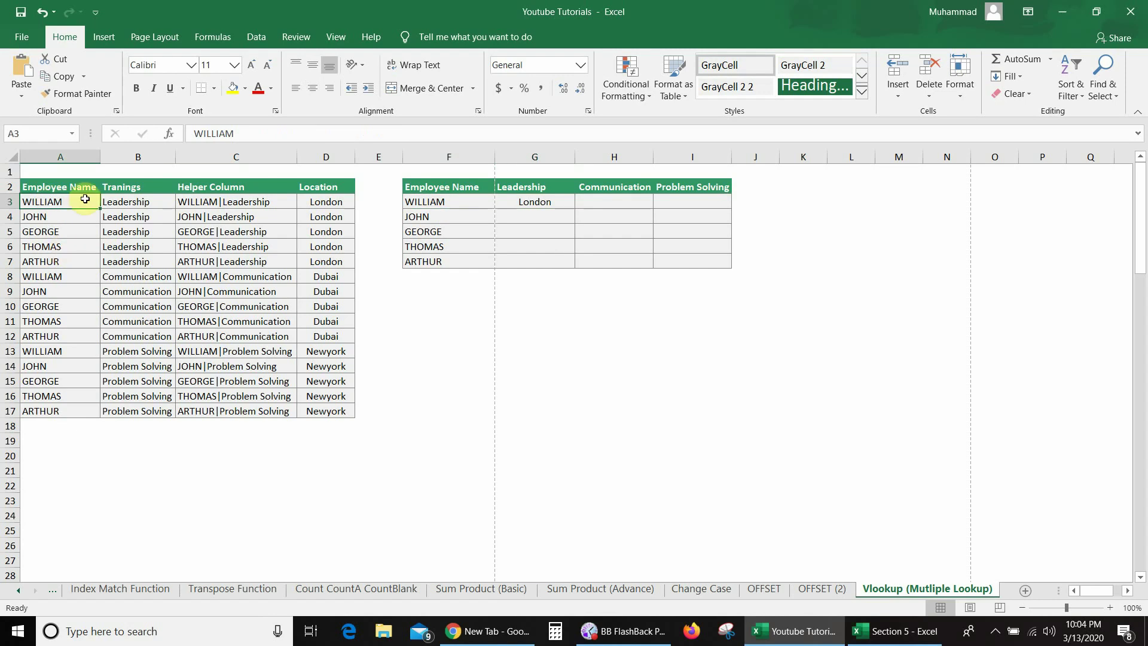
pyautogui.click(124, 202)
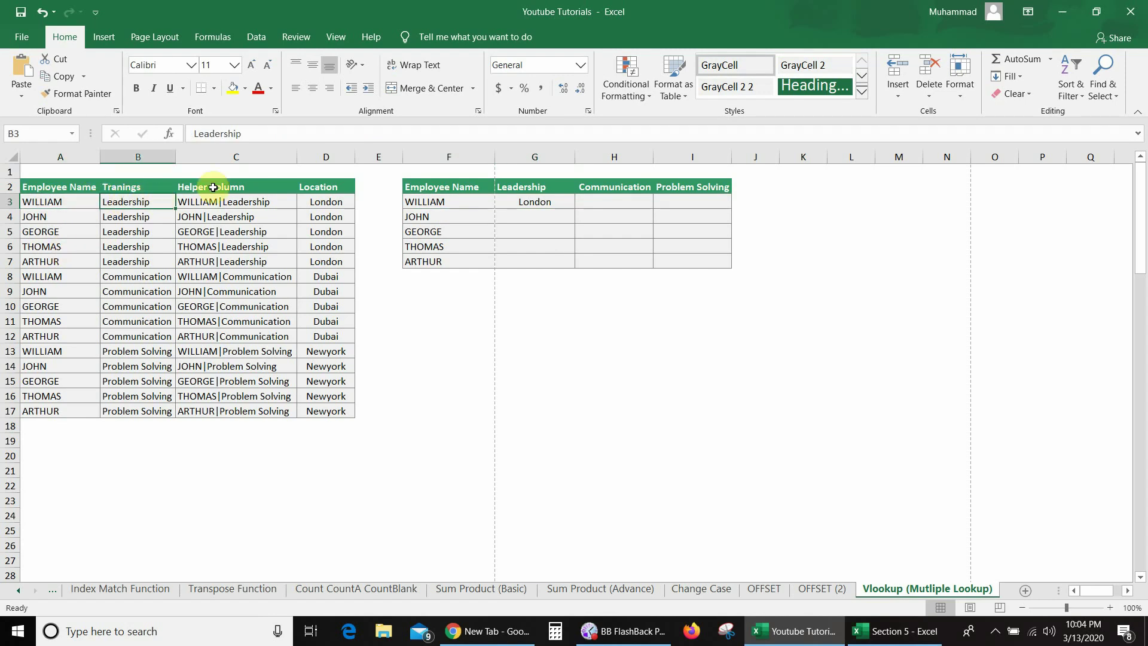
pyautogui.click(314, 201)
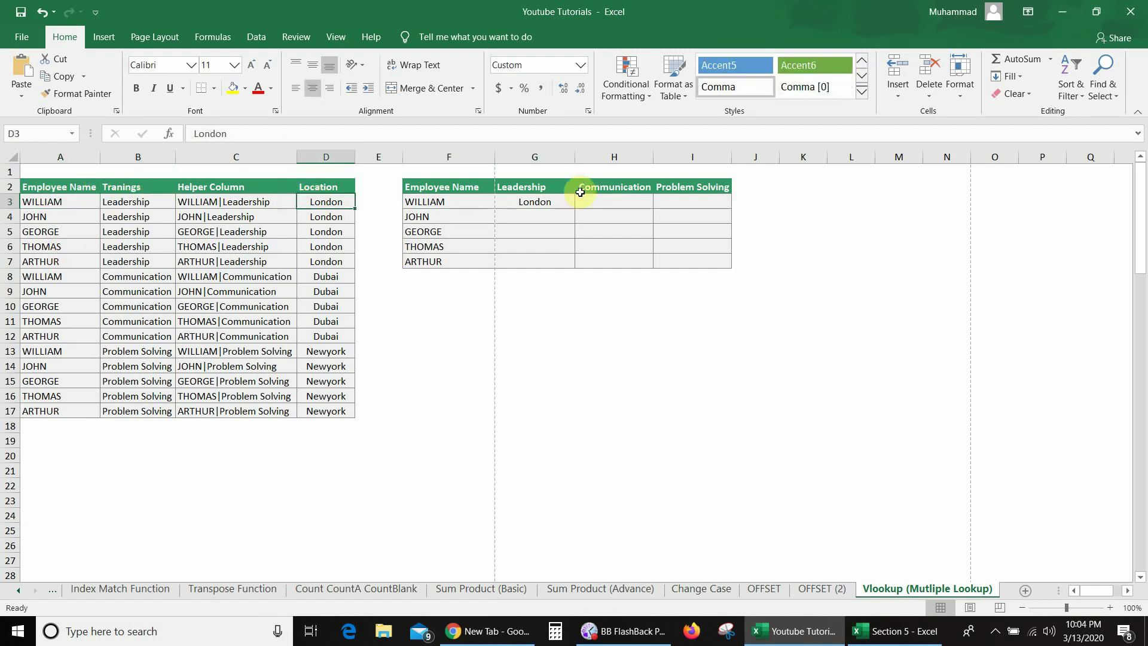
# Step: Copy the G3 lookup across to H3 and I3 and inspect the copied formulas
pyautogui.click(565, 203)
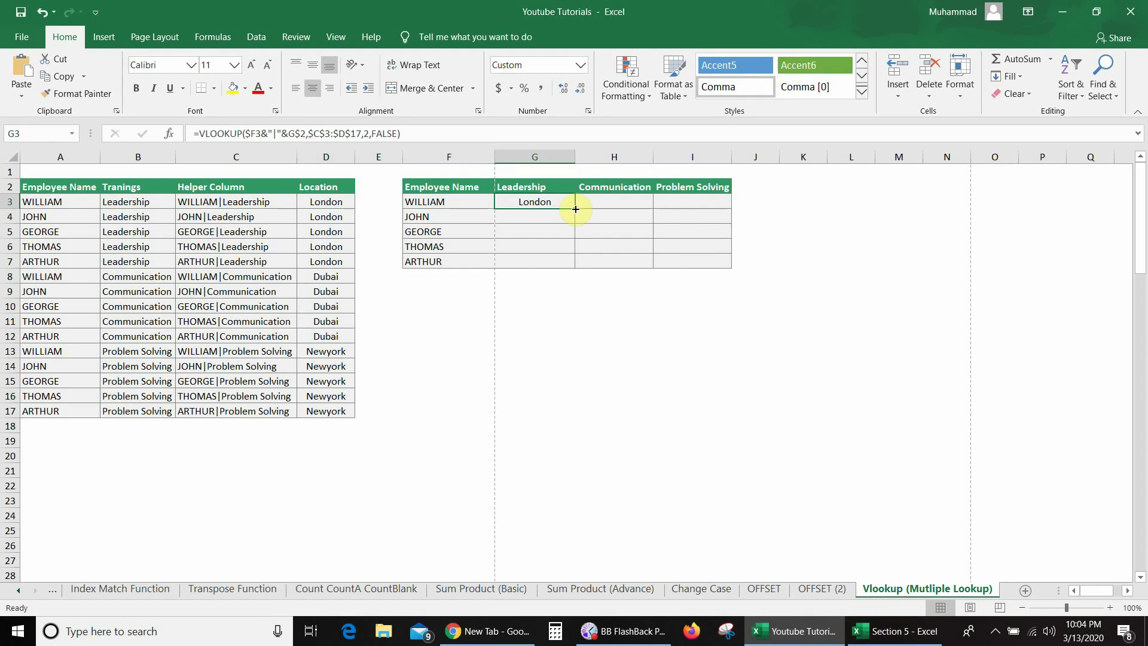
pyautogui.moveTo(574, 208); pyautogui.dragTo(711, 205)
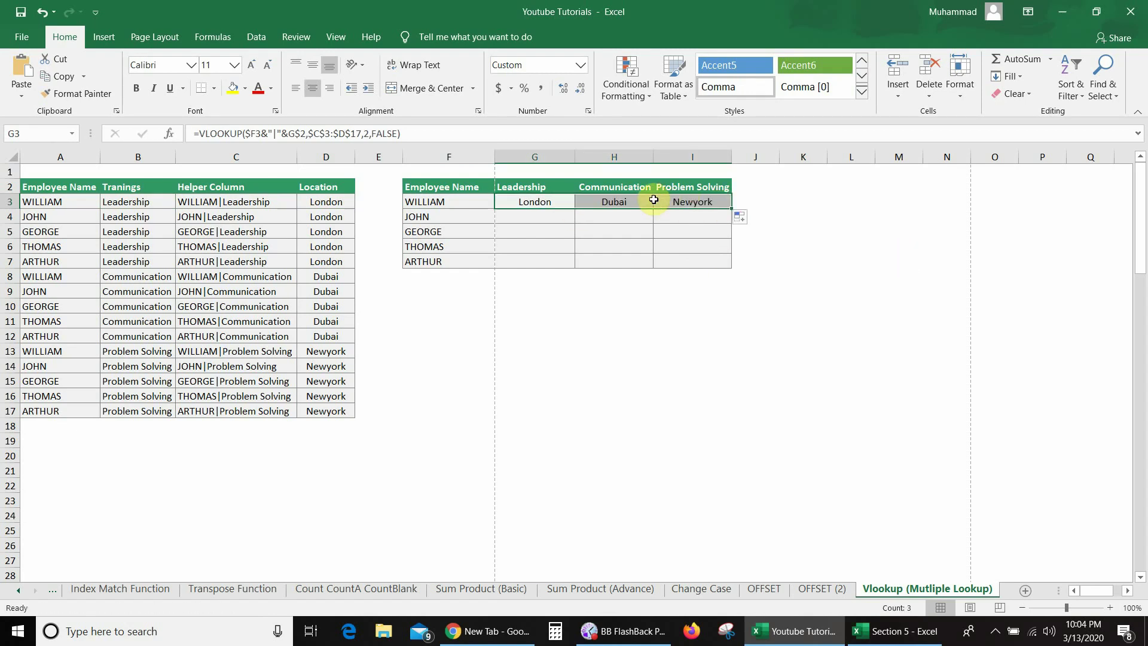
pyautogui.press('Right')
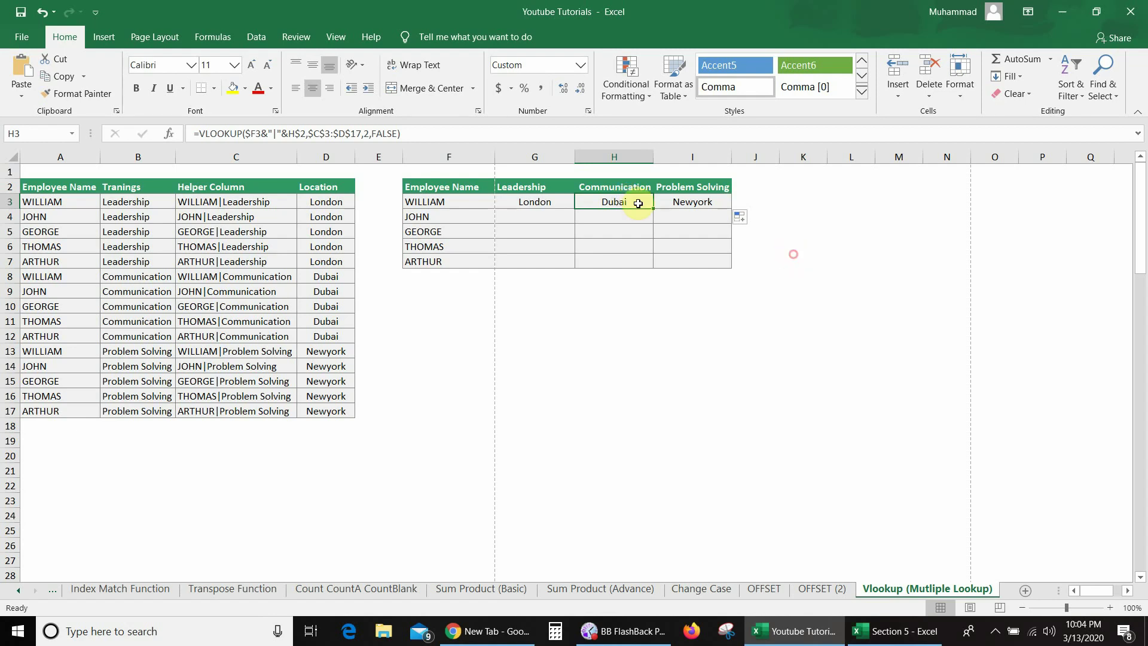
pyautogui.click(694, 200)
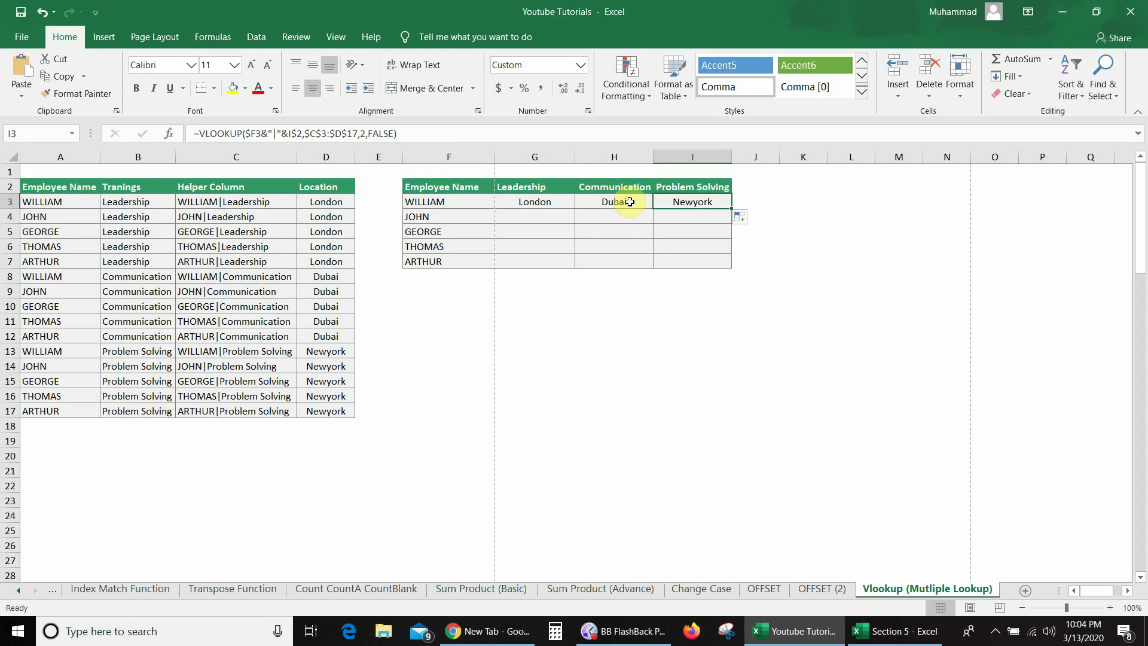
# Step: Confirm Dubai for Communication and Newyork for Problem Solving in the source, then select G3:I3
pyautogui.click(79, 275)
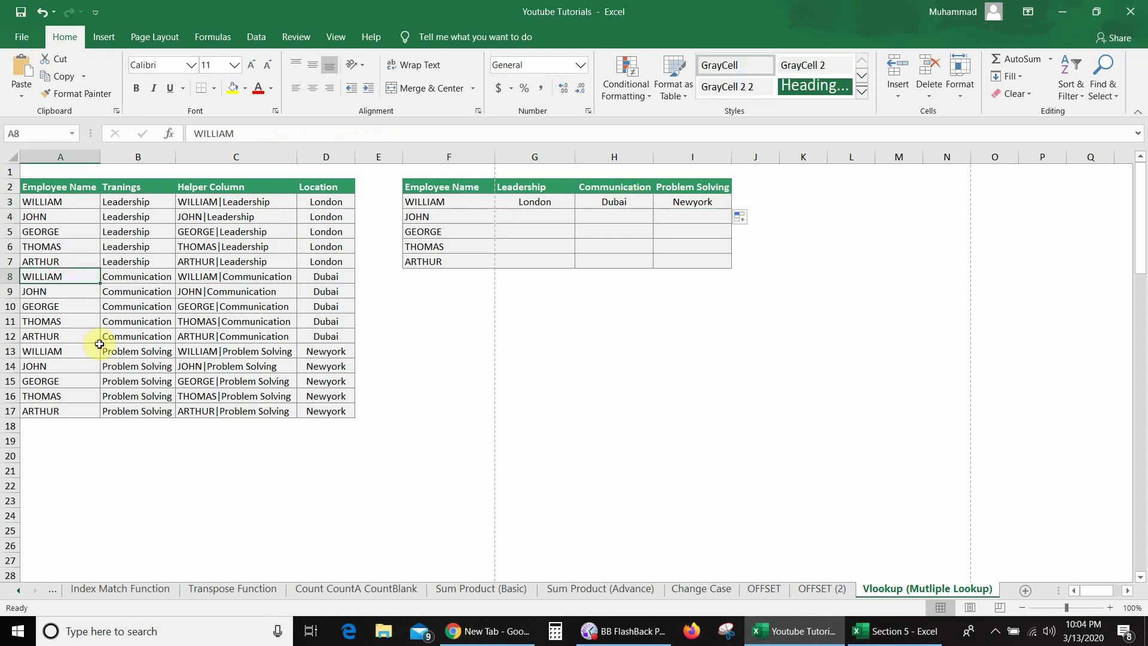
pyautogui.click(133, 275)
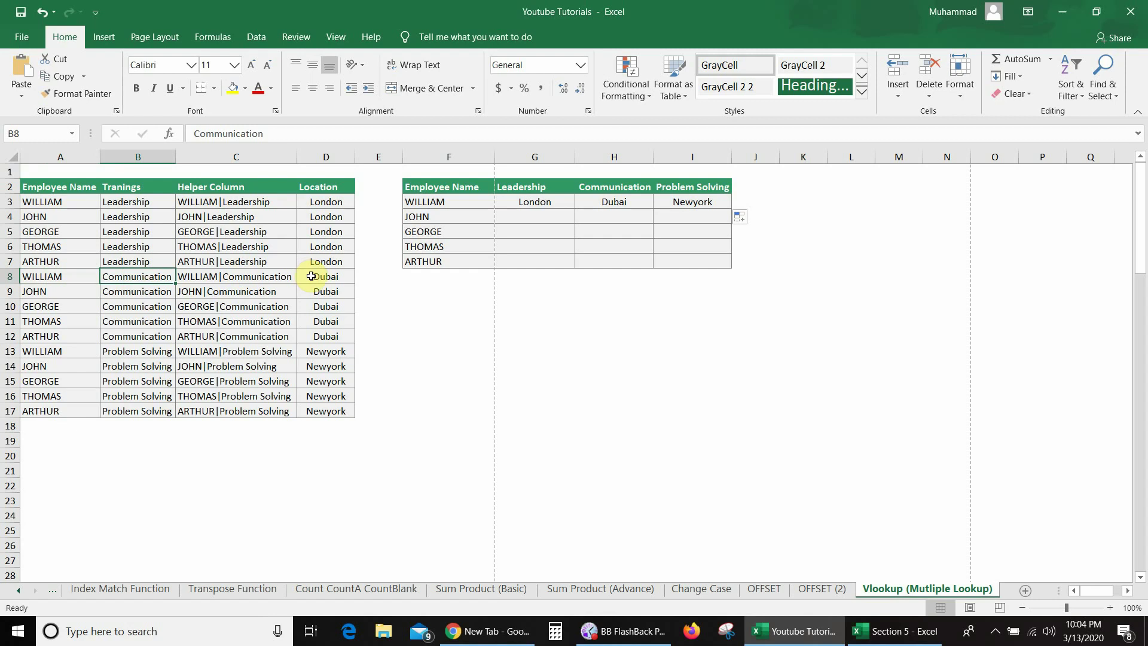
pyautogui.press('Right')
pyautogui.press('Right')
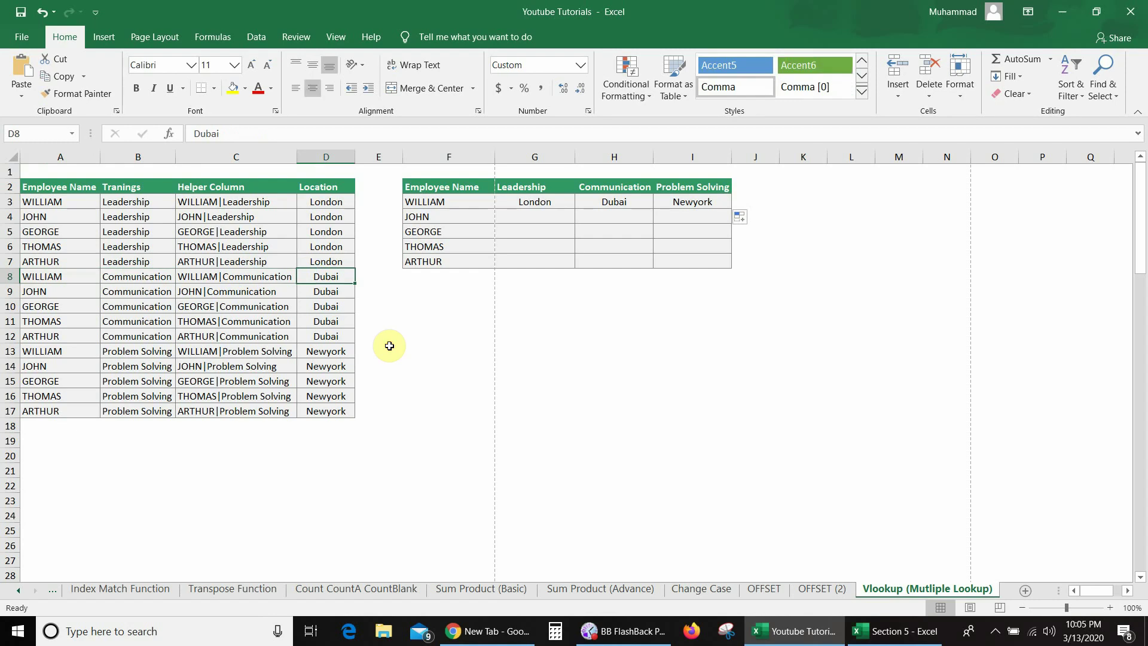
pyautogui.click(128, 351)
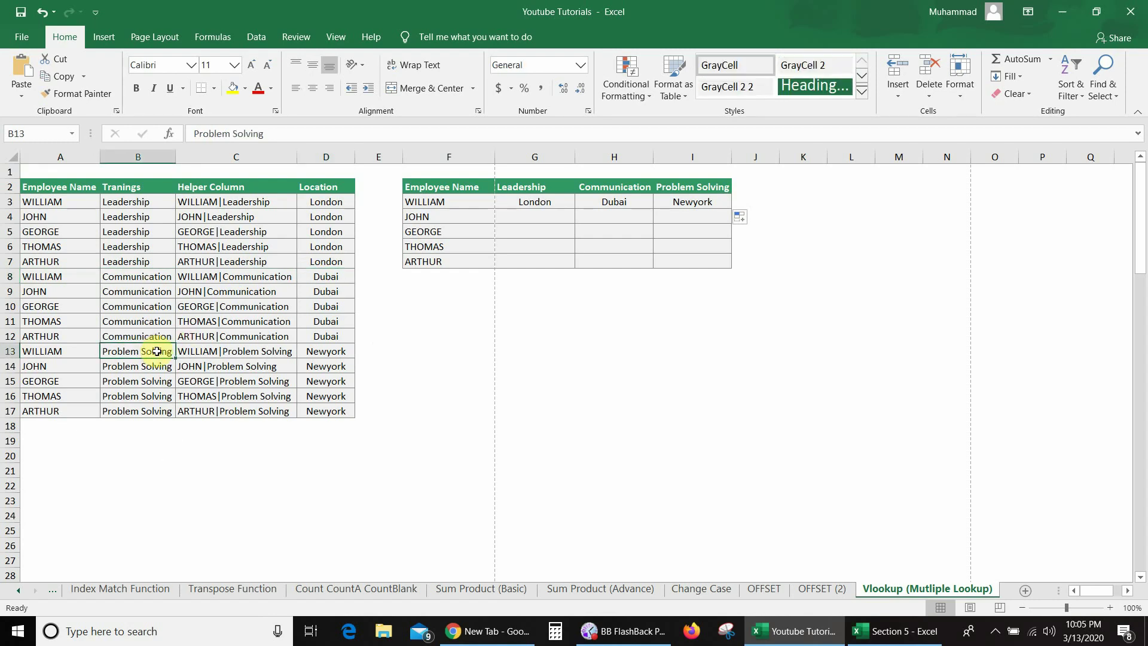
pyautogui.click(337, 351)
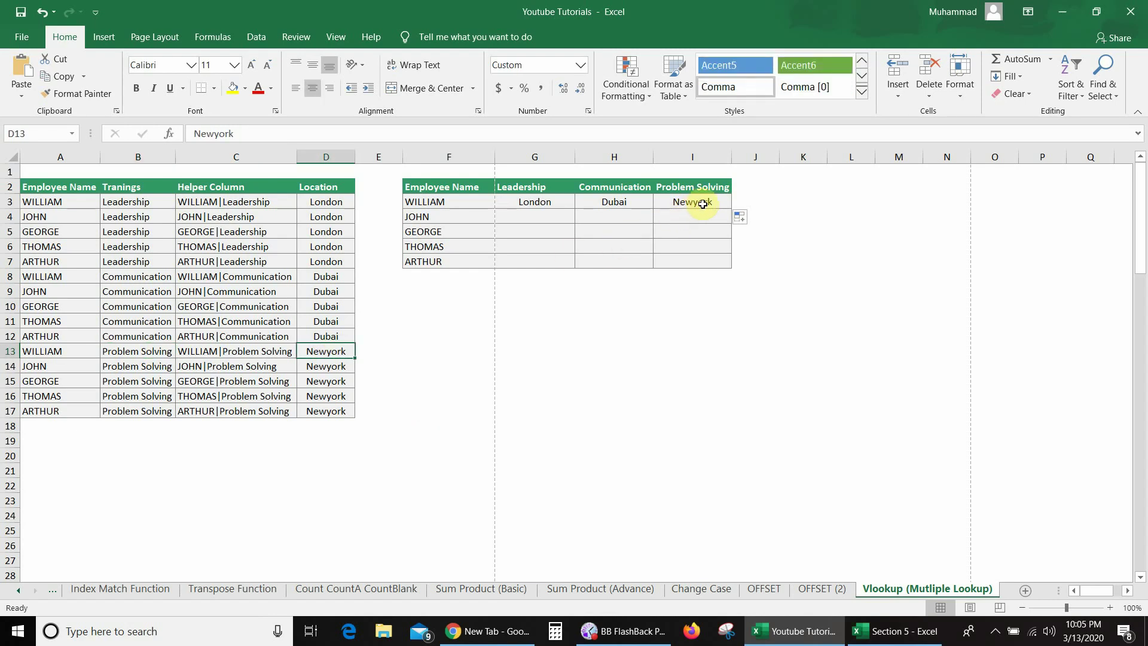
pyautogui.click(522, 201)
pyautogui.keyDown('shift'); pyautogui.click(686, 201); pyautogui.keyUp('shift')
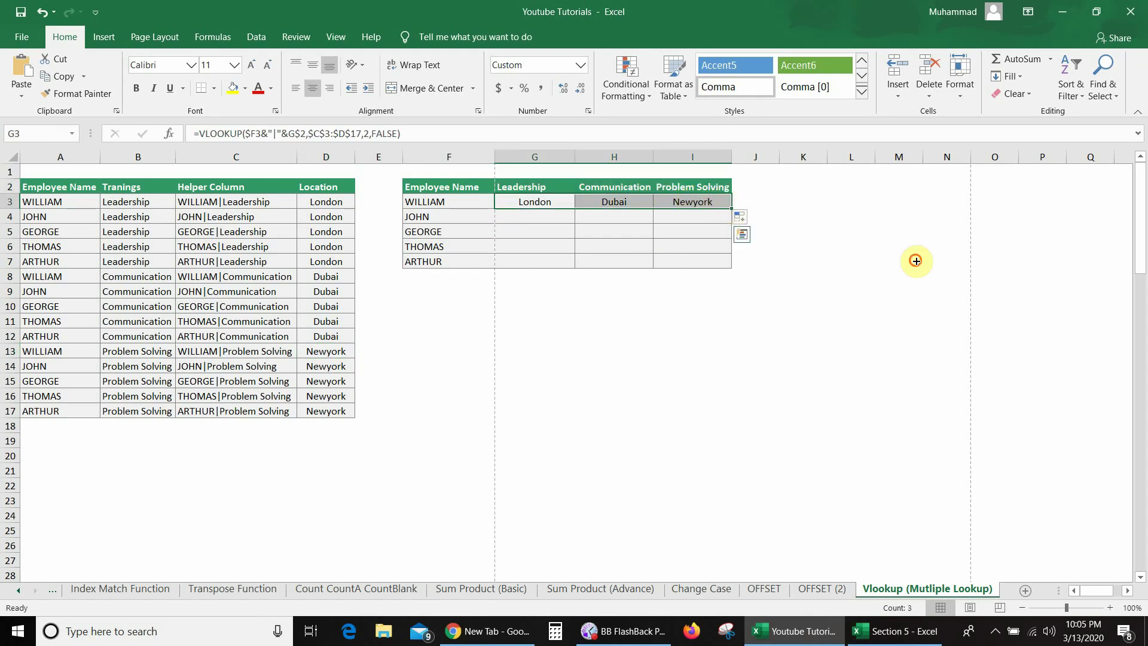
# Step: Copy the three lookups down to row 7 and verify G6's Leadership result London
pyautogui.moveTo(731, 208); pyautogui.dragTo(730, 270)
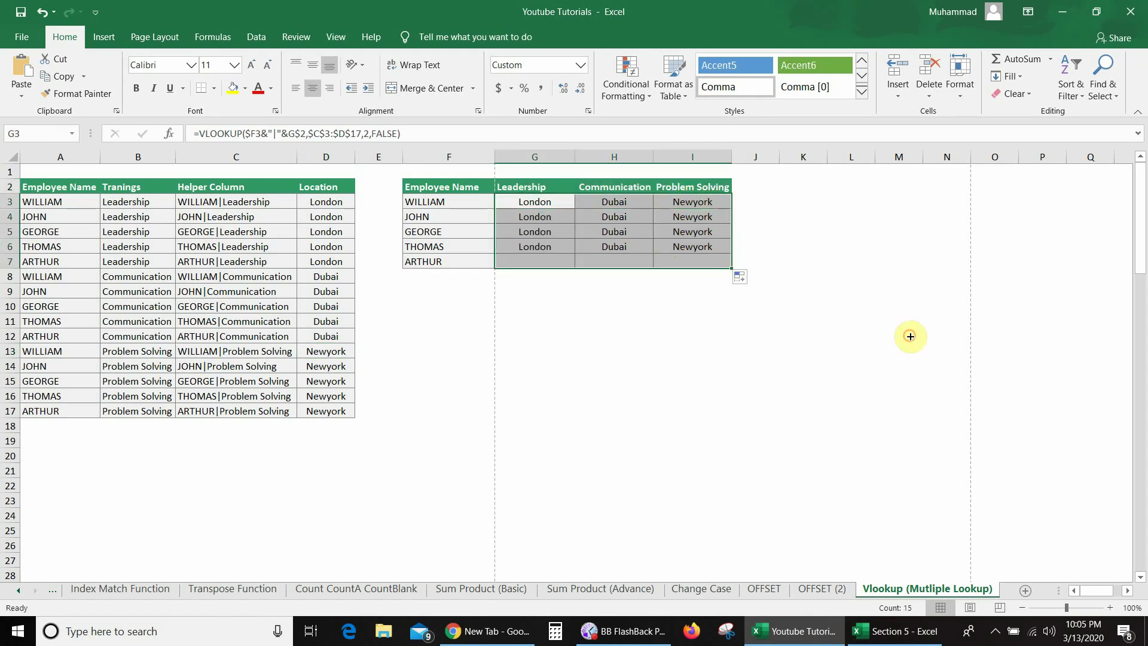
pyautogui.click(524, 245)
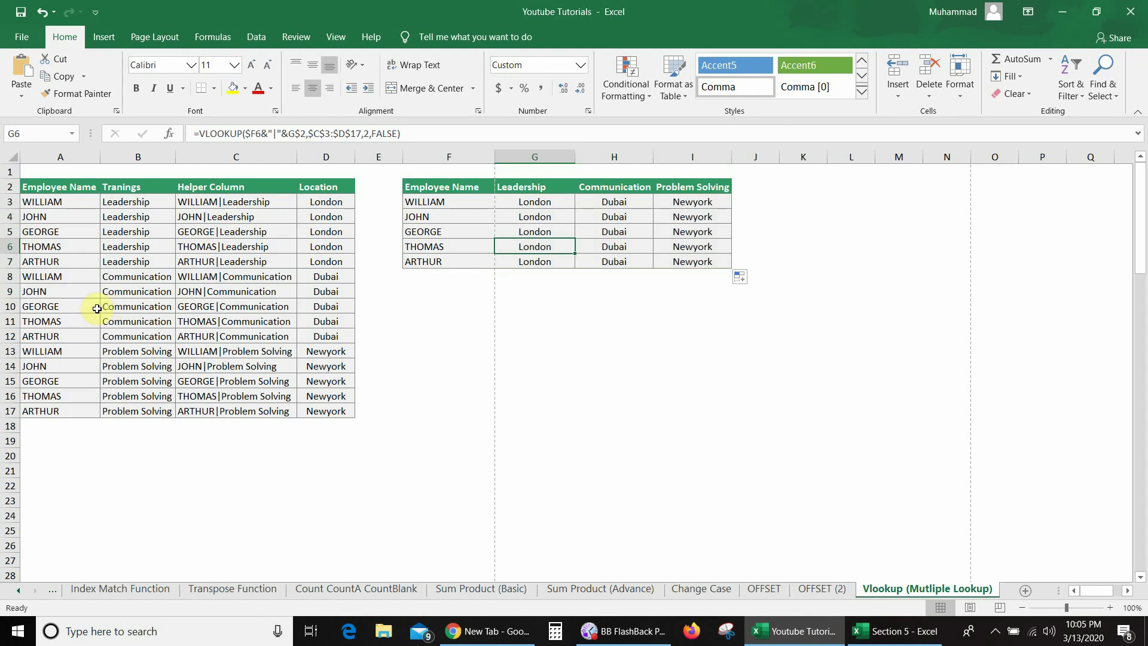
pyautogui.click(125, 248)
pyautogui.click(334, 245)
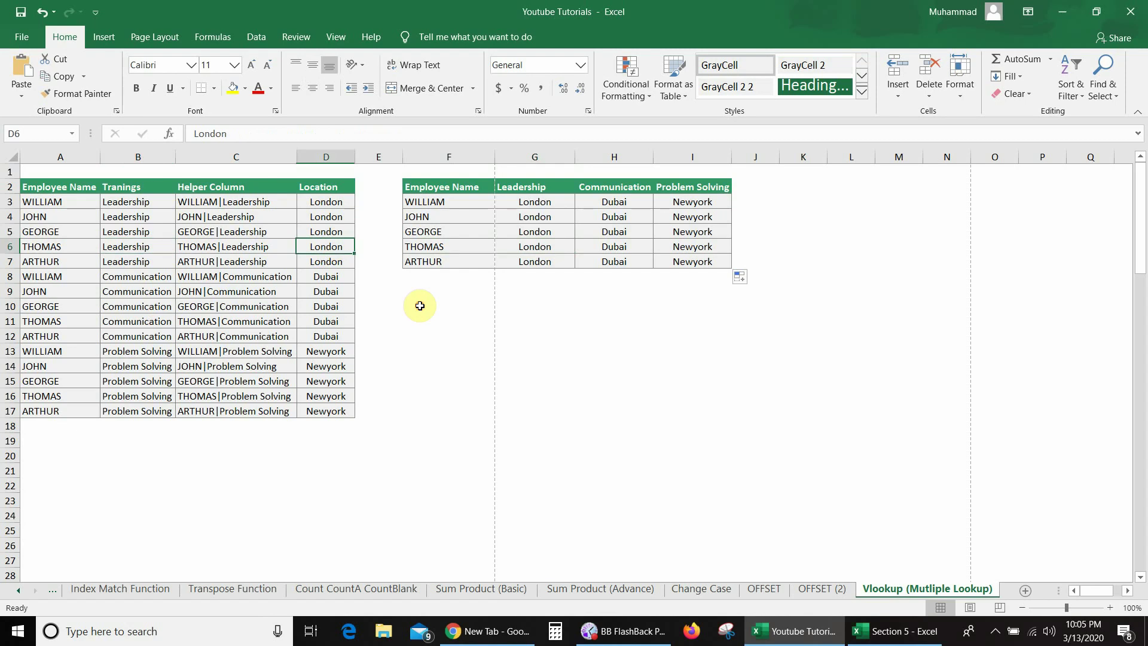
# Step: Point out the Communication–Dubai and Problem Solving–Newyork rows in the first table
pyautogui.click(143, 321)
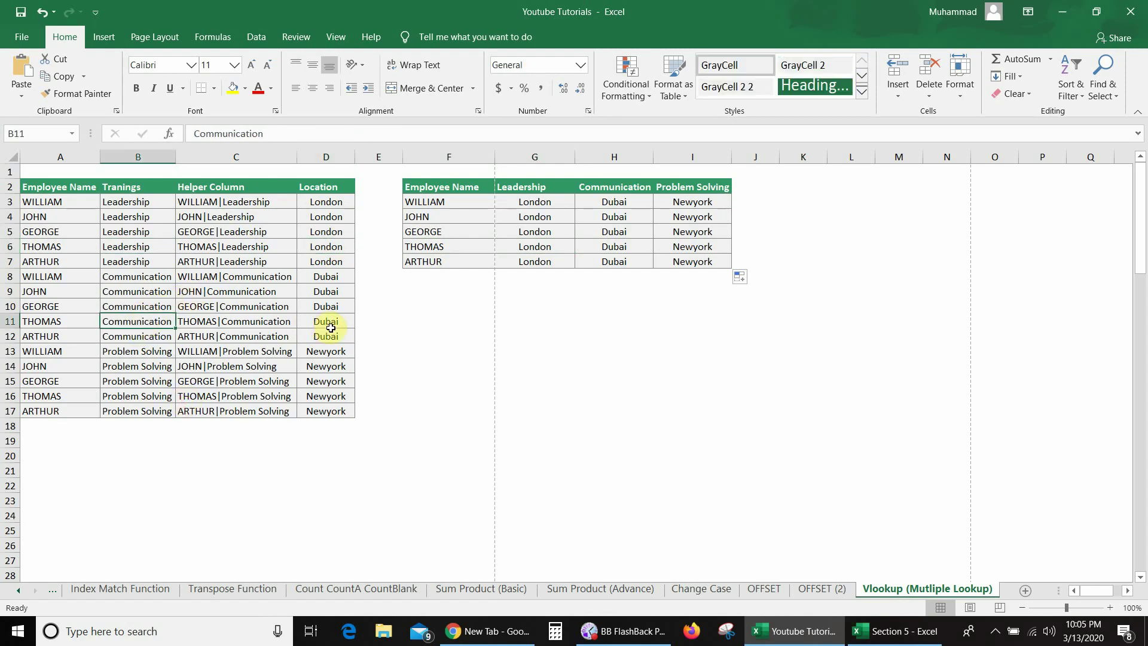
pyautogui.click(309, 324)
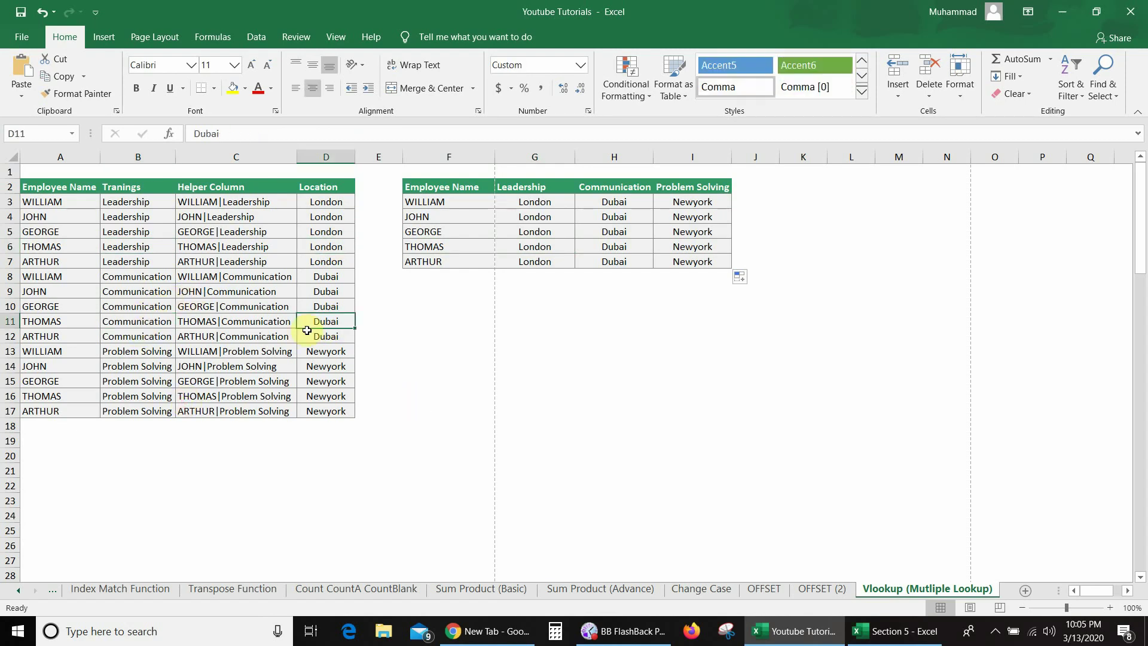
pyautogui.click(151, 396)
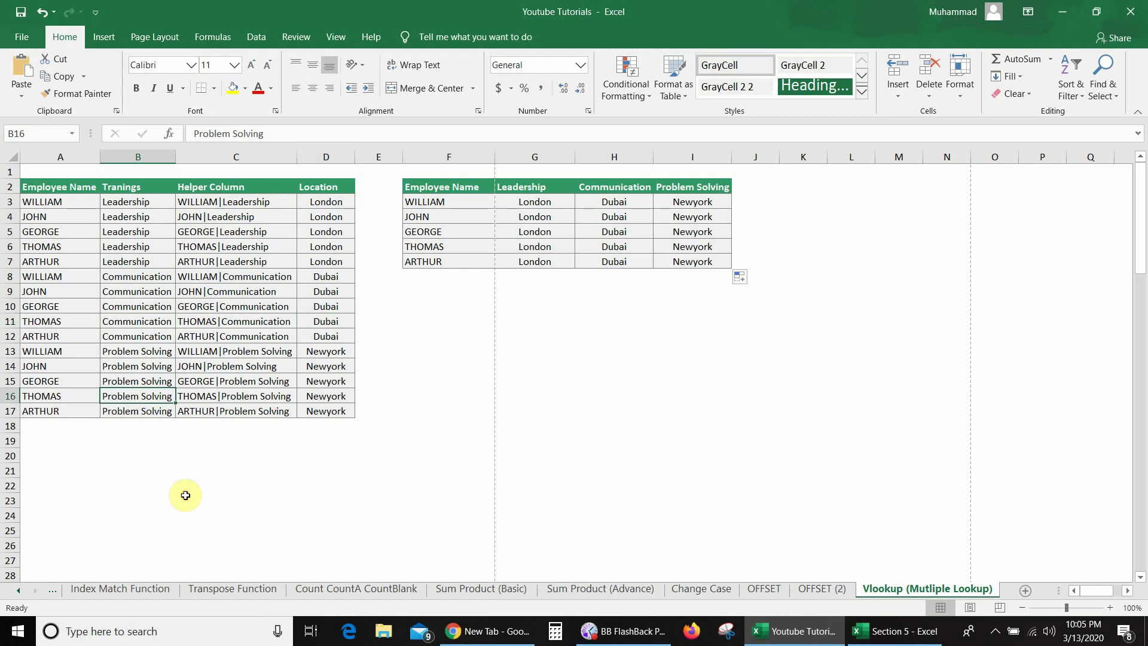
pyautogui.click(329, 383)
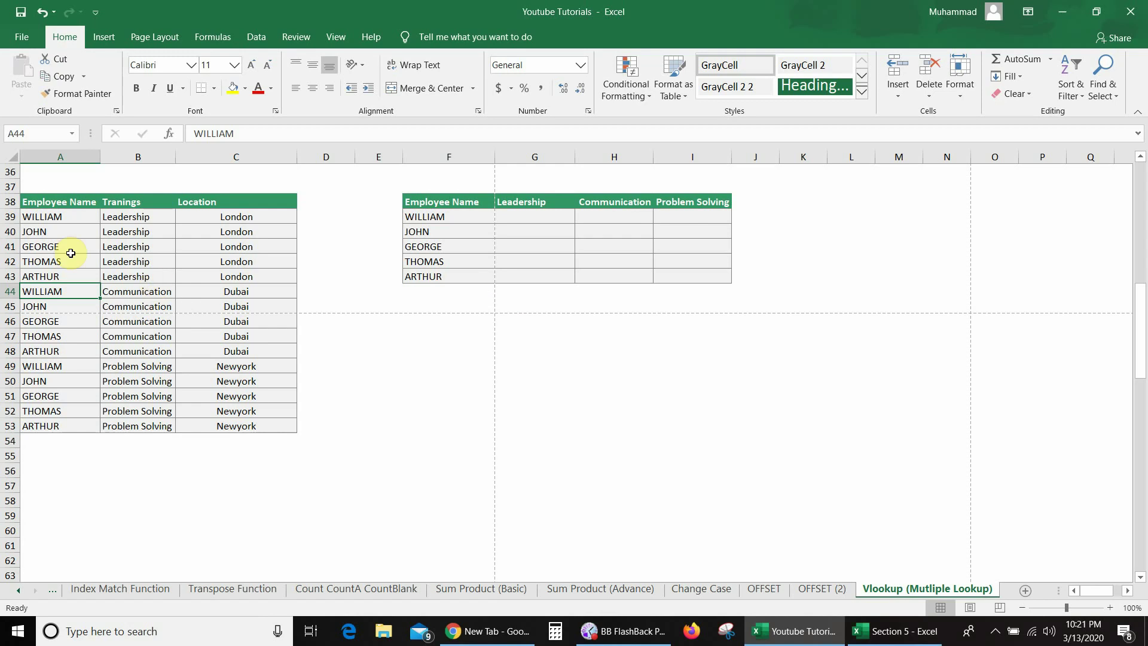
# Step: Start G39's VLOOKUP with the lookup key $F39&"|"&G$38
pyautogui.press('Up')
pyautogui.press('Up')
pyautogui.press('Up')
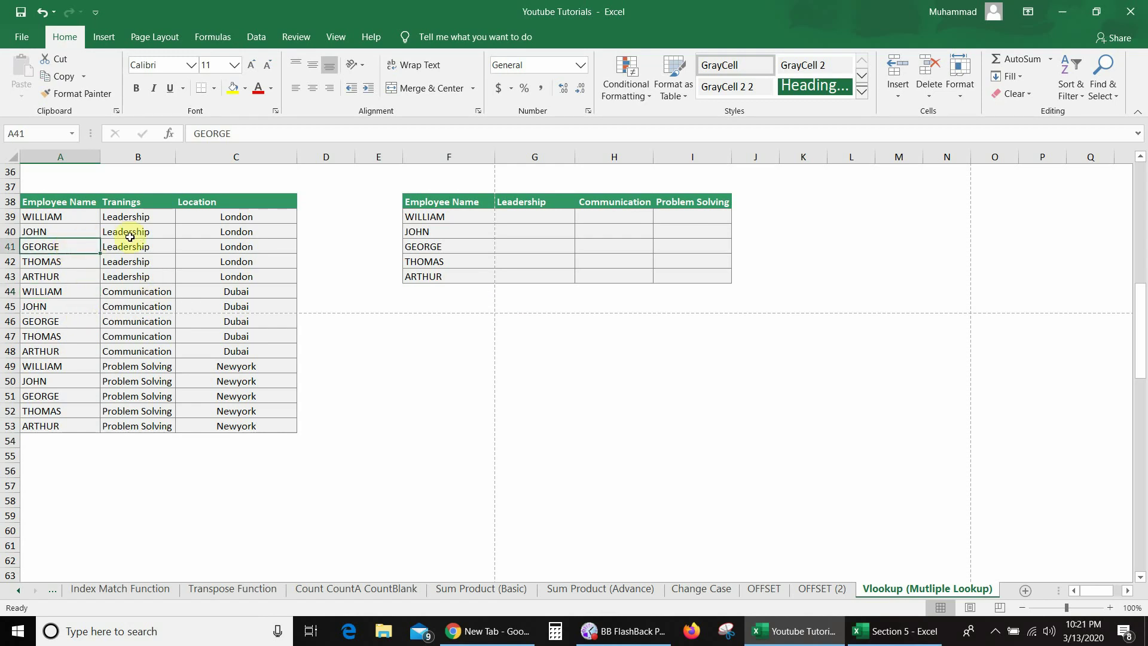
pyautogui.press('Up')
pyautogui.press('Right')
pyautogui.press('Right')
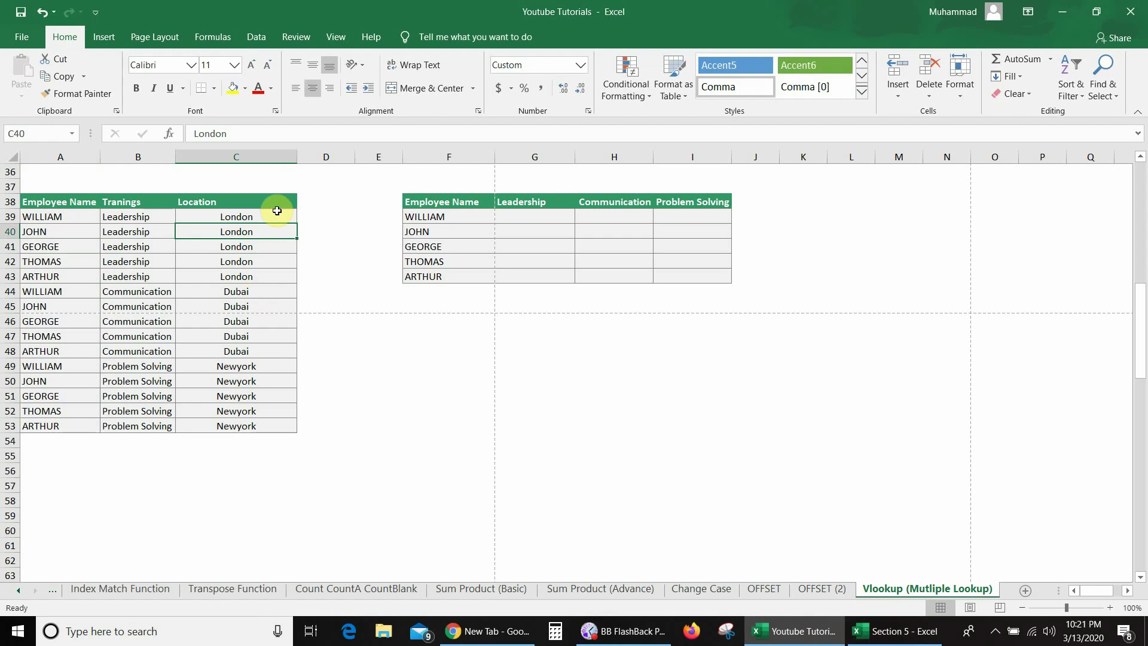
pyautogui.click(550, 217)
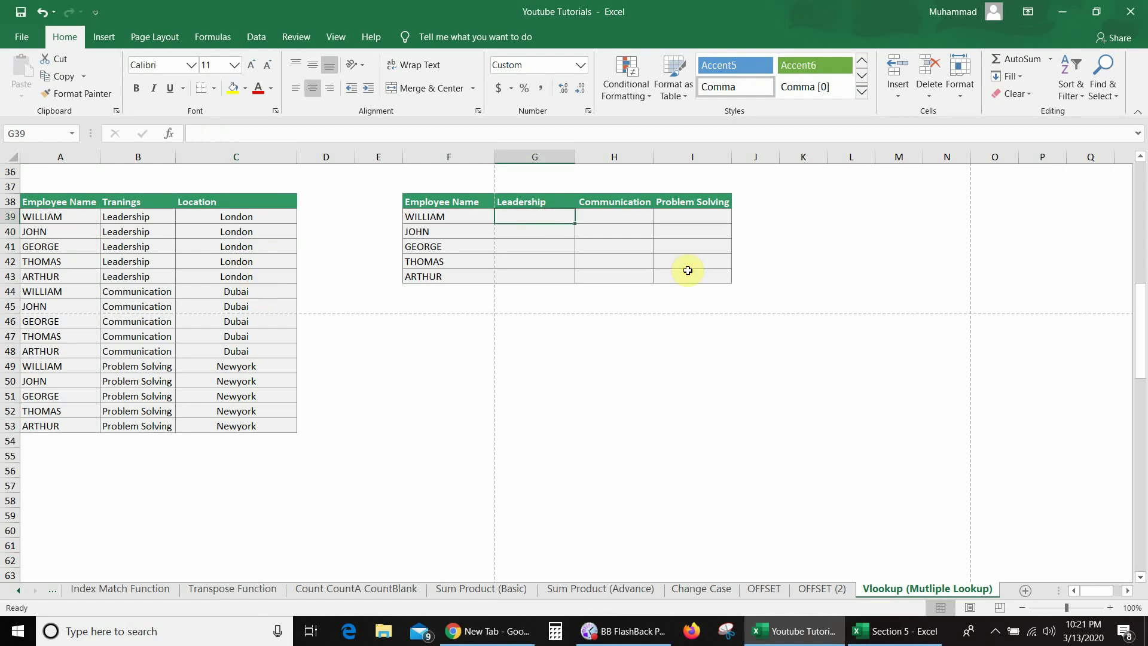
pyautogui.write('=v')
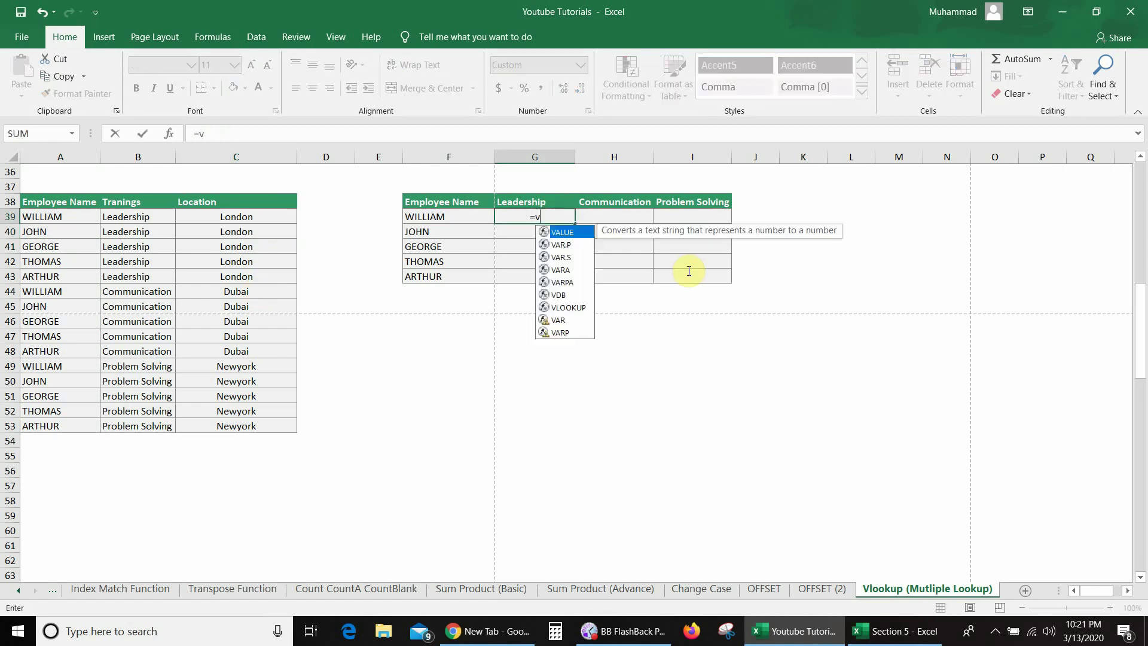
pyautogui.write('lookup(')
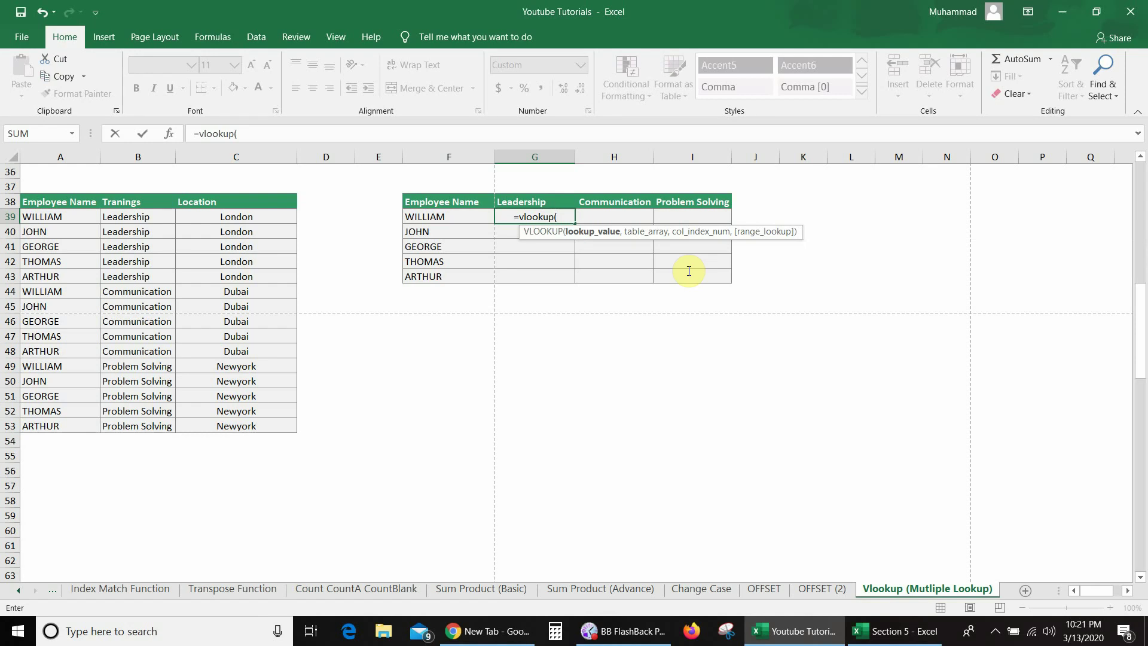
pyautogui.click(471, 216)
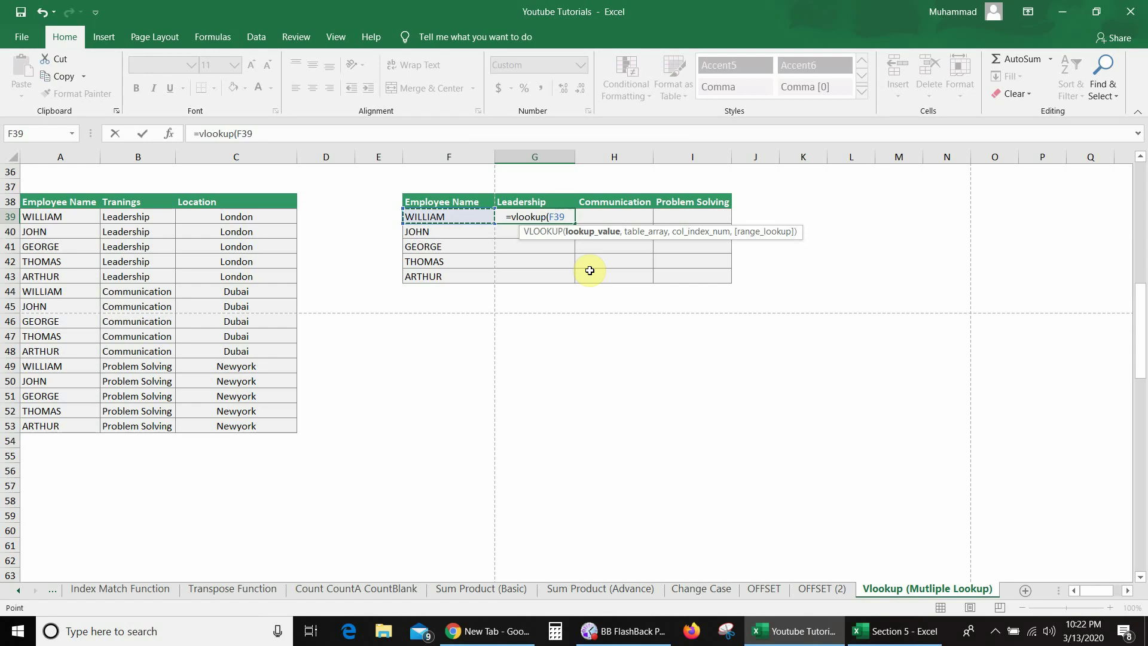
pyautogui.press('F4')
pyautogui.press('F4')
pyautogui.press('F4')
pyautogui.write('&')
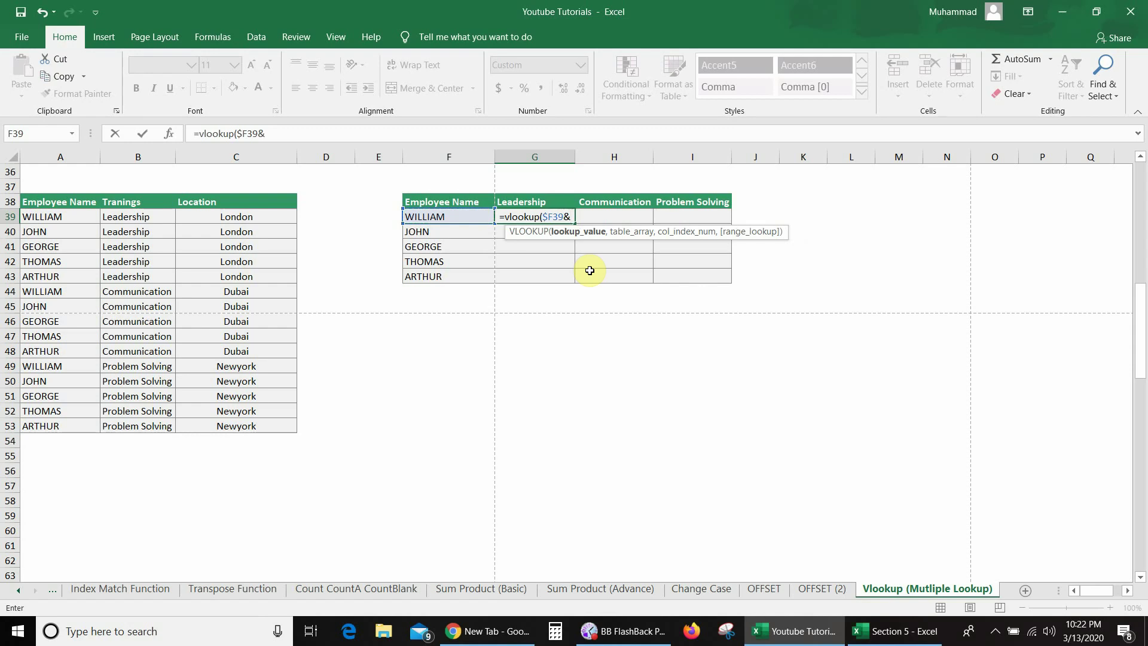
pyautogui.write('"|"')
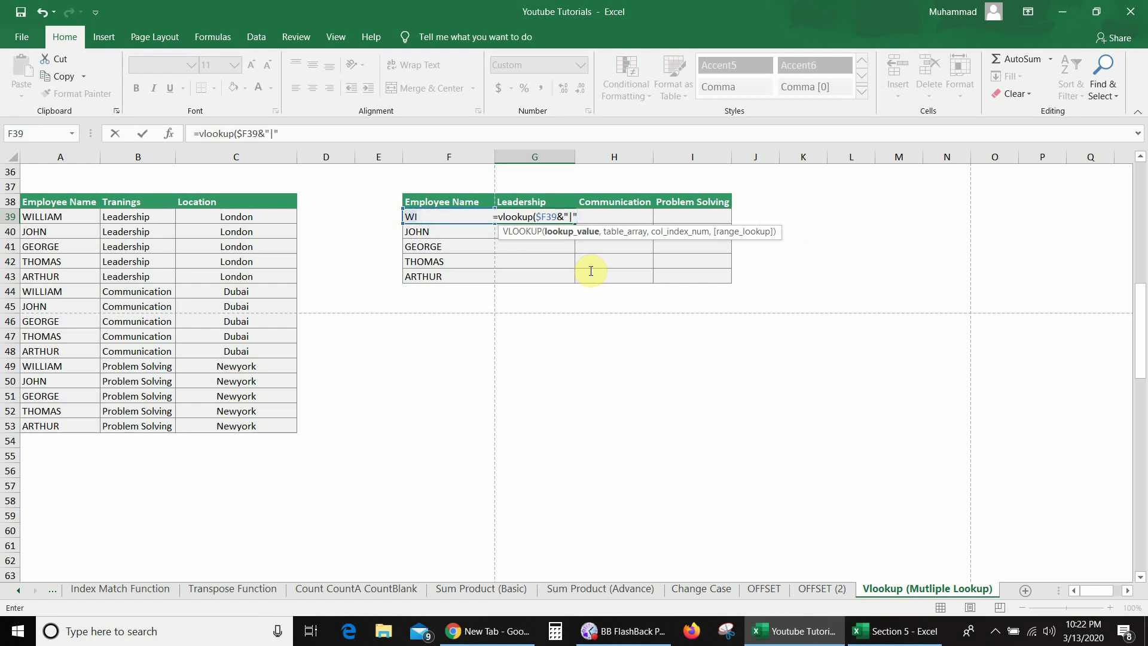
pyautogui.write('&')
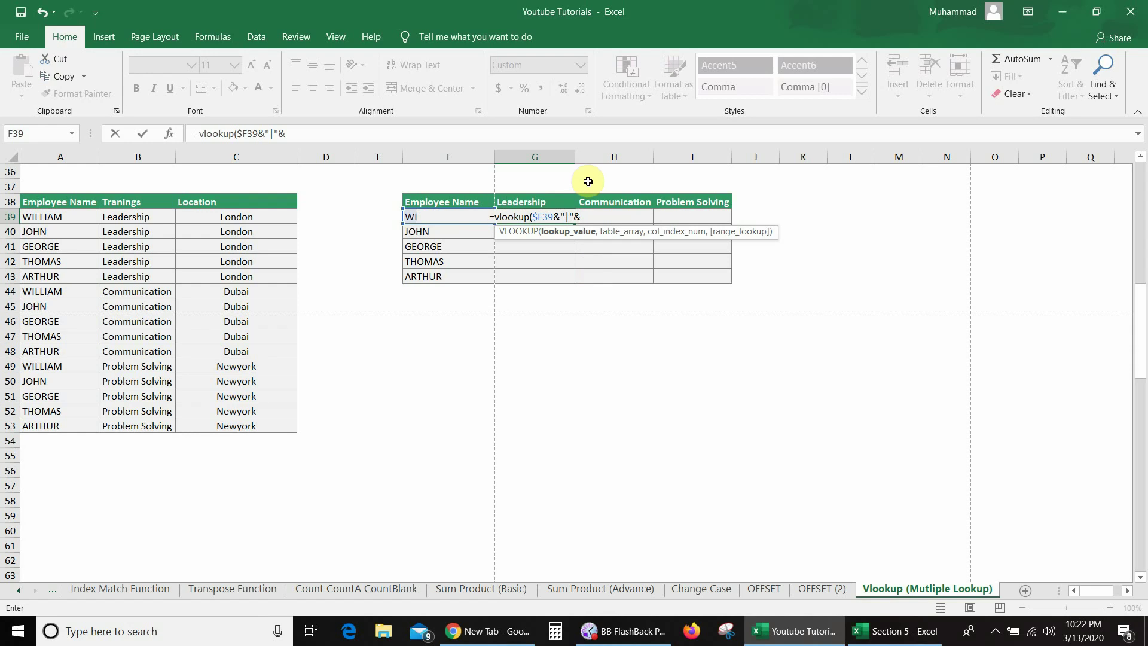
pyautogui.click(530, 199)
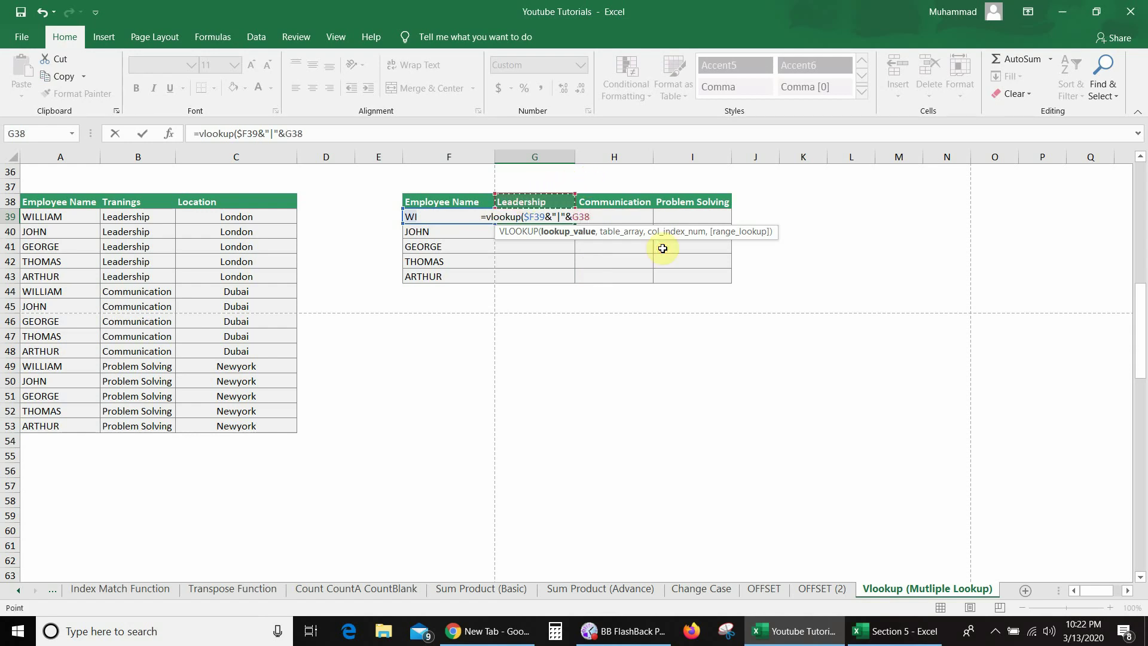
pyautogui.press('F4')
pyautogui.press('F4')
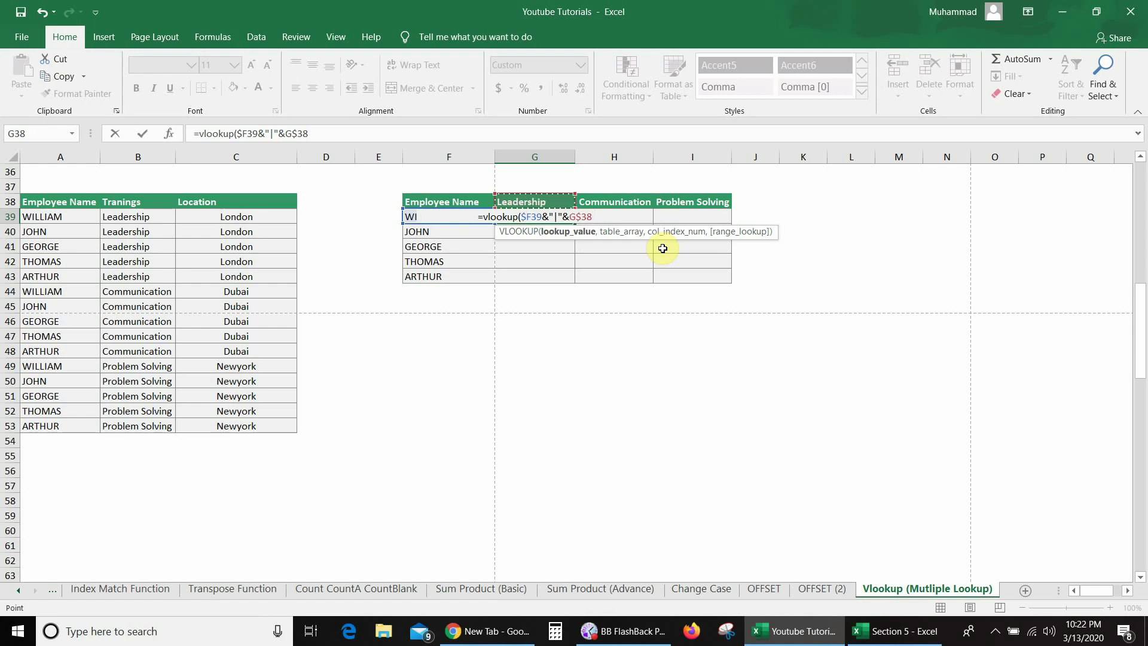
# Step: Add a CHOOSE({1,2} array as the table argument, beginning with A39
pyautogui.write(',')
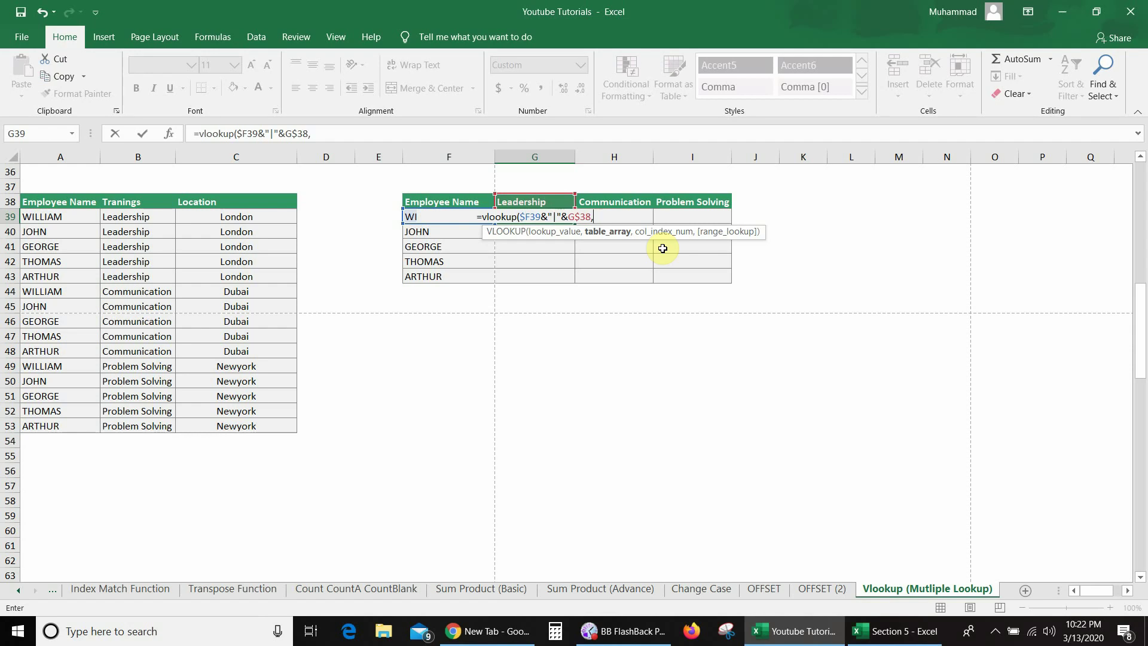
pyautogui.write('choose')
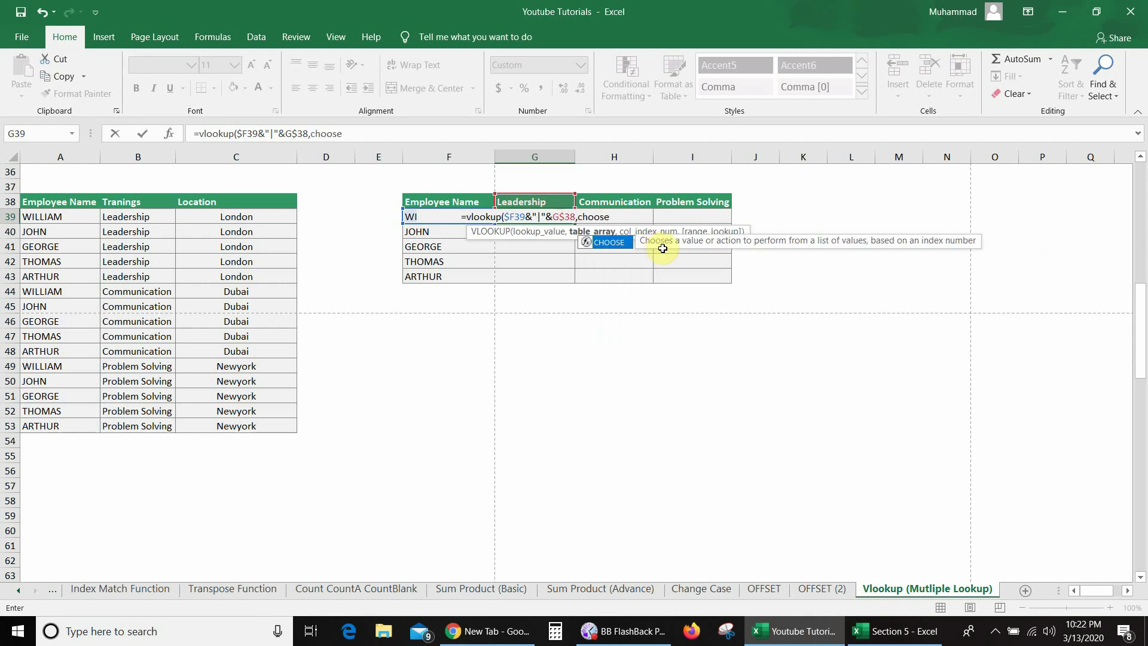
pyautogui.write('(')
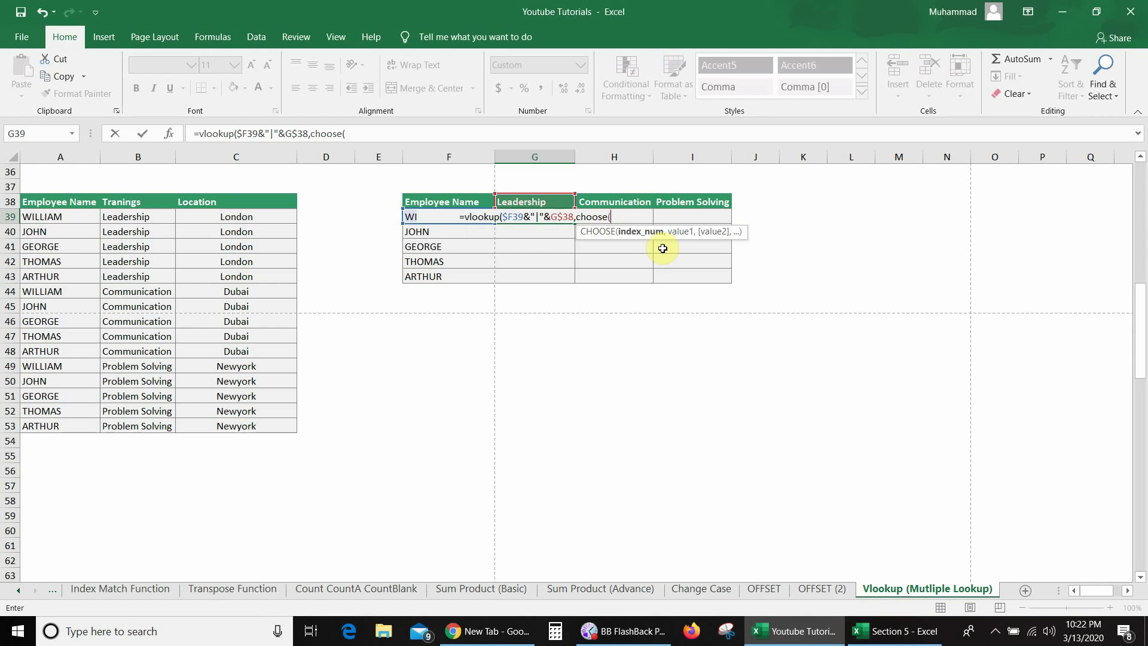
pyautogui.write('{')
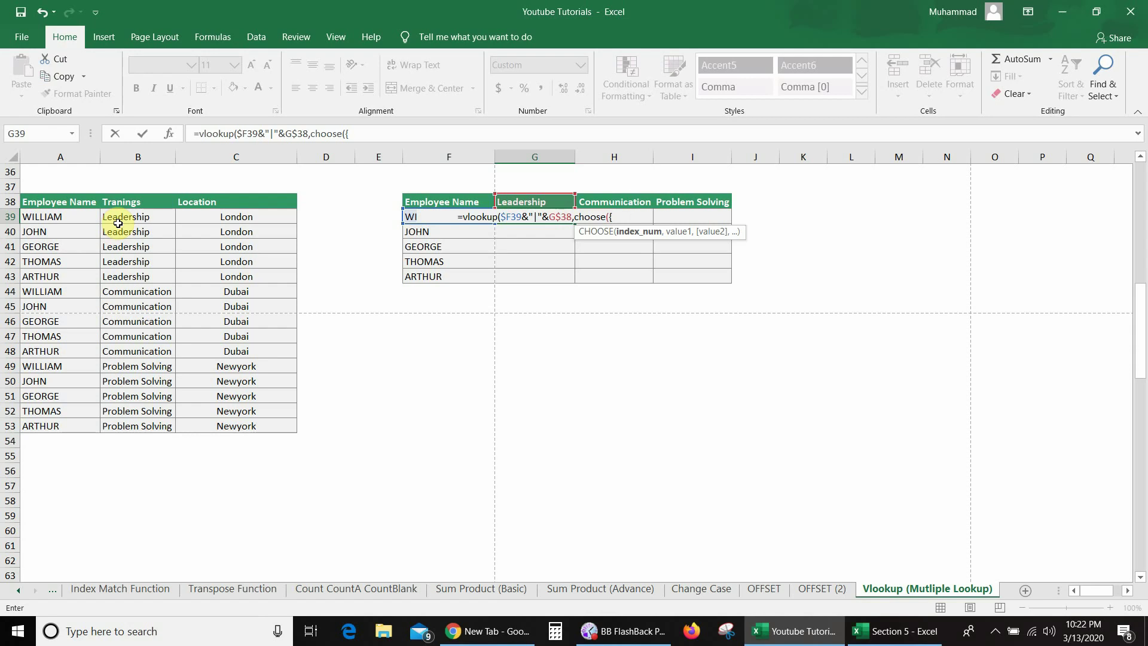
pyautogui.write('1,2')
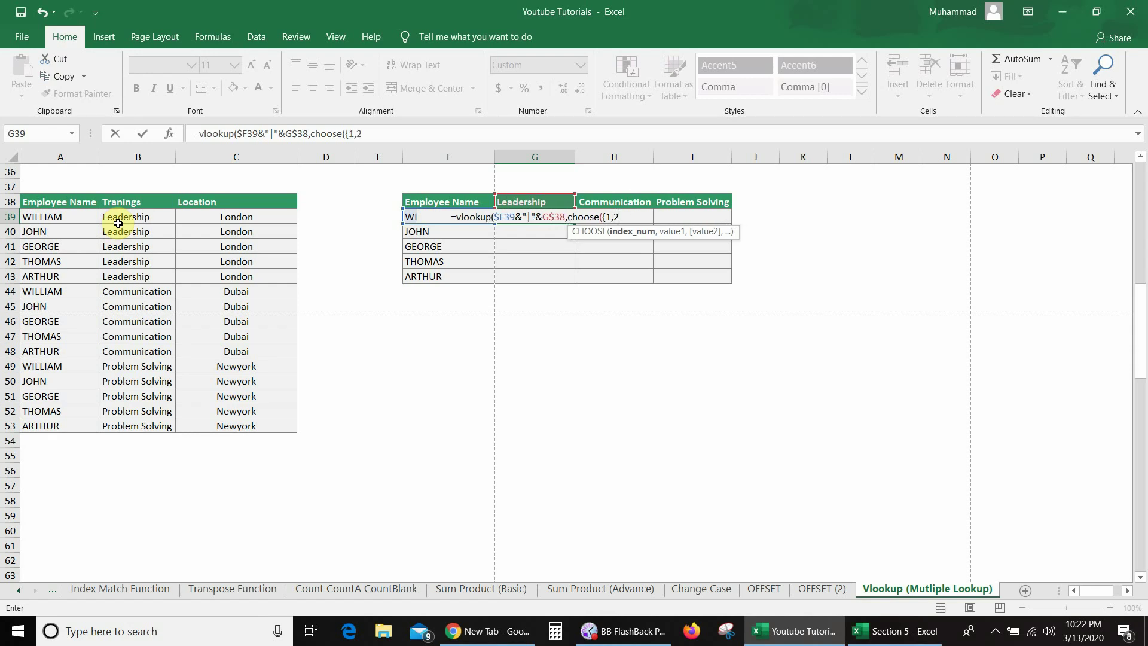
pyautogui.write('}')
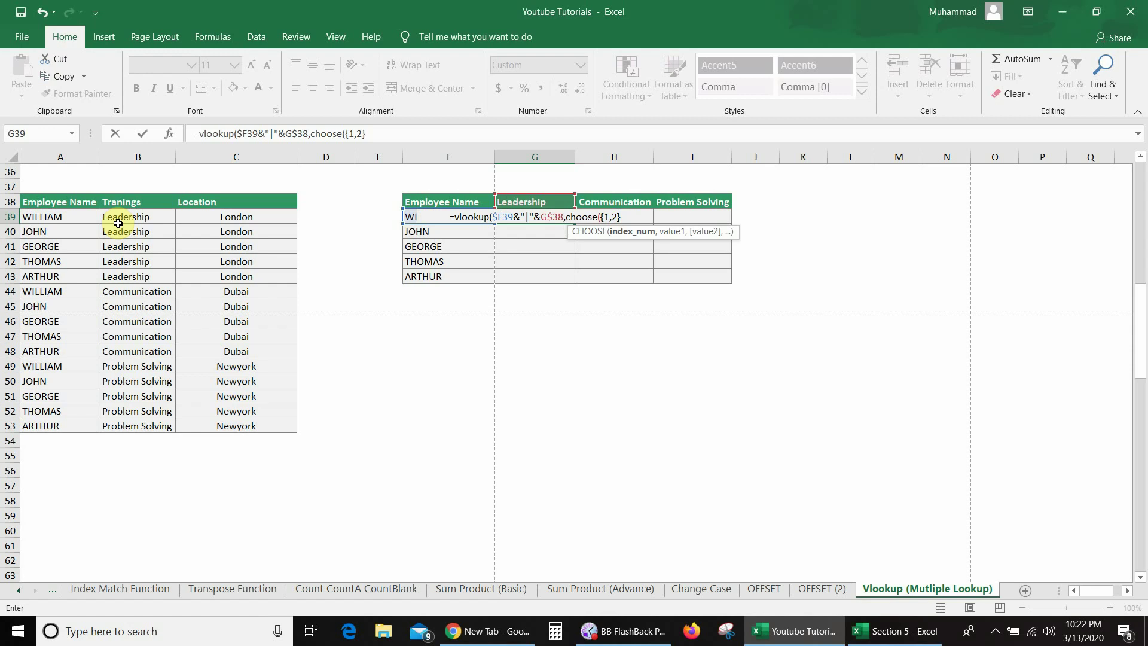
pyautogui.write(',')
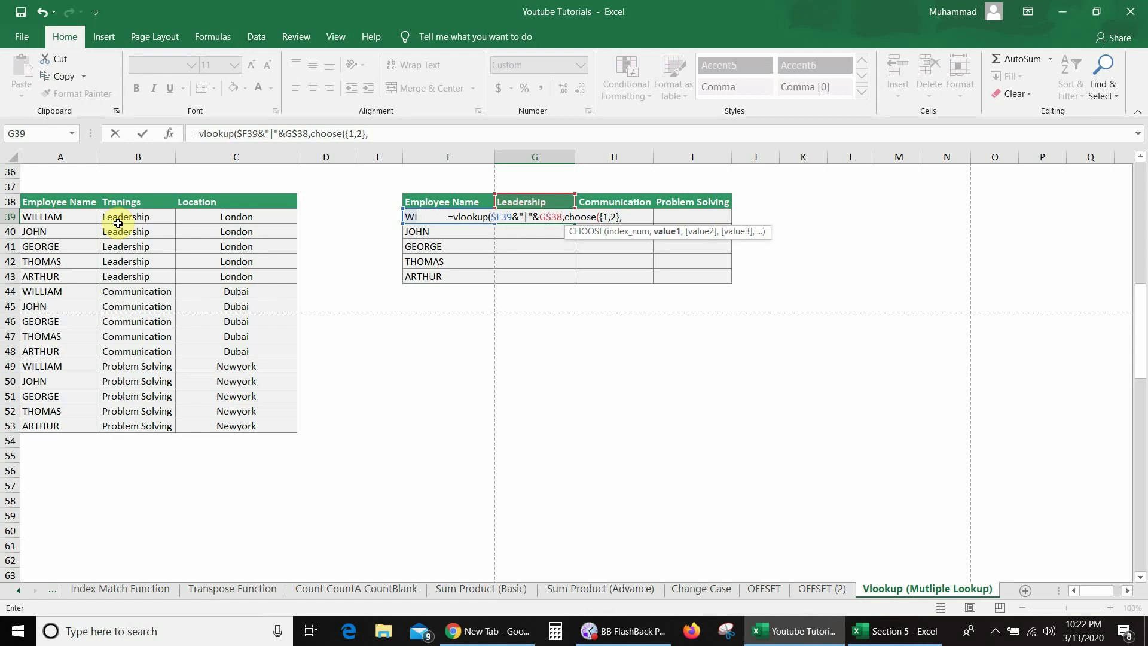
pyautogui.click(65, 216)
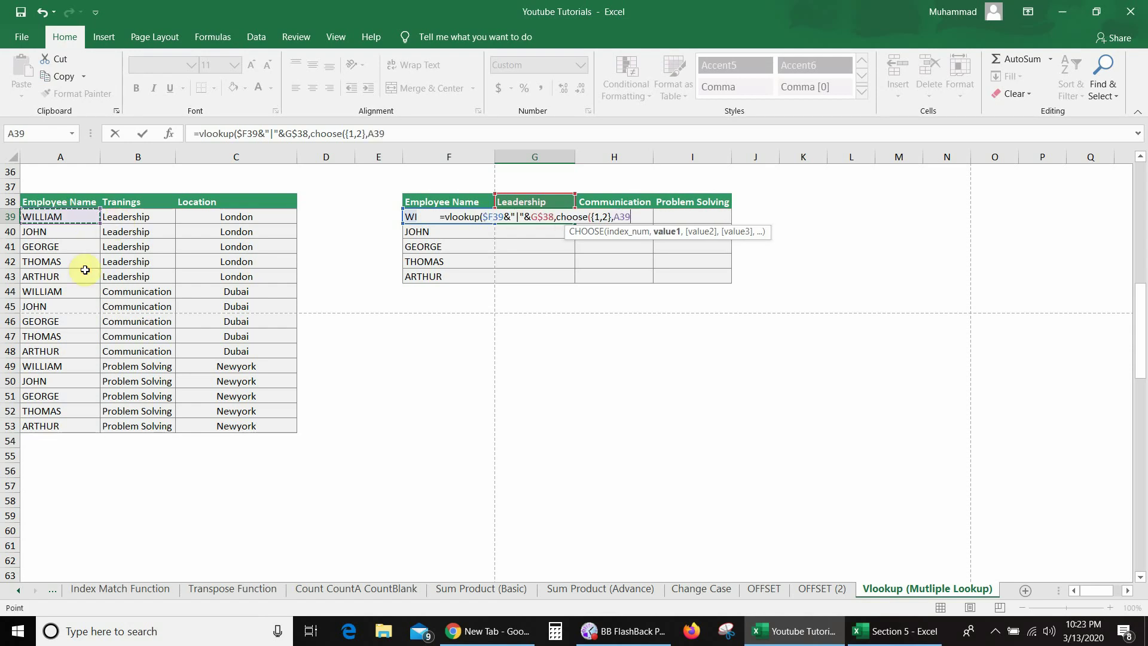
# Step: Build the CHOOSE key column as $A$39:$A$53&"|"&$B$39:$B$53
pyautogui.hotkey('ctrl', 'shift', 'Down')
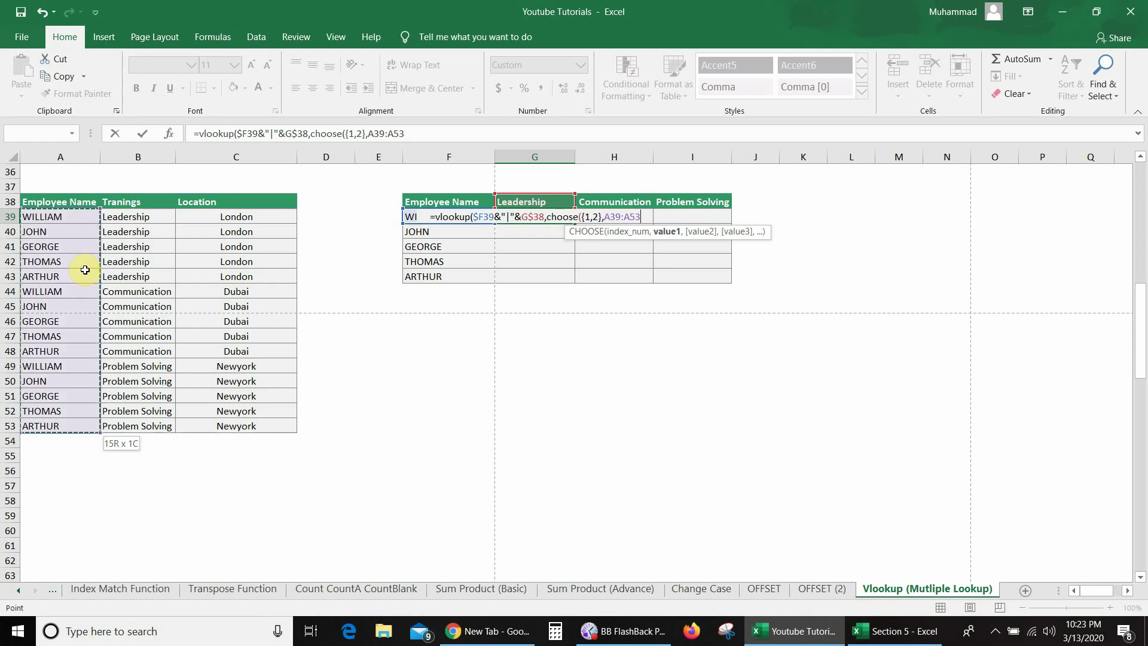
pyautogui.press('F4')
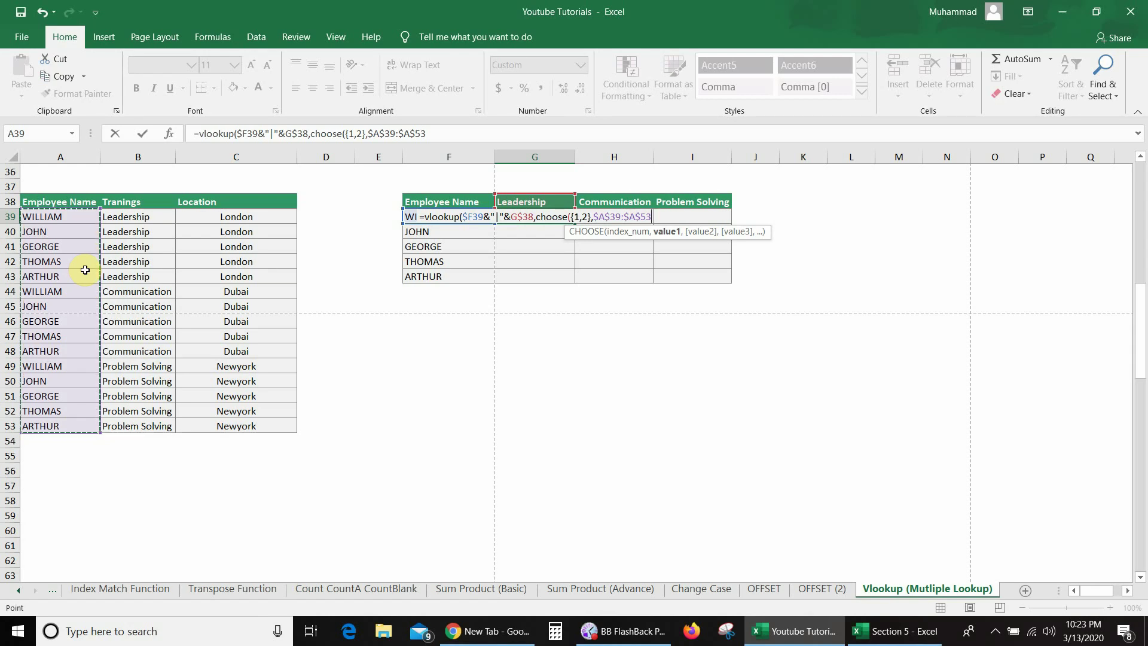
pyautogui.write('&"|"')
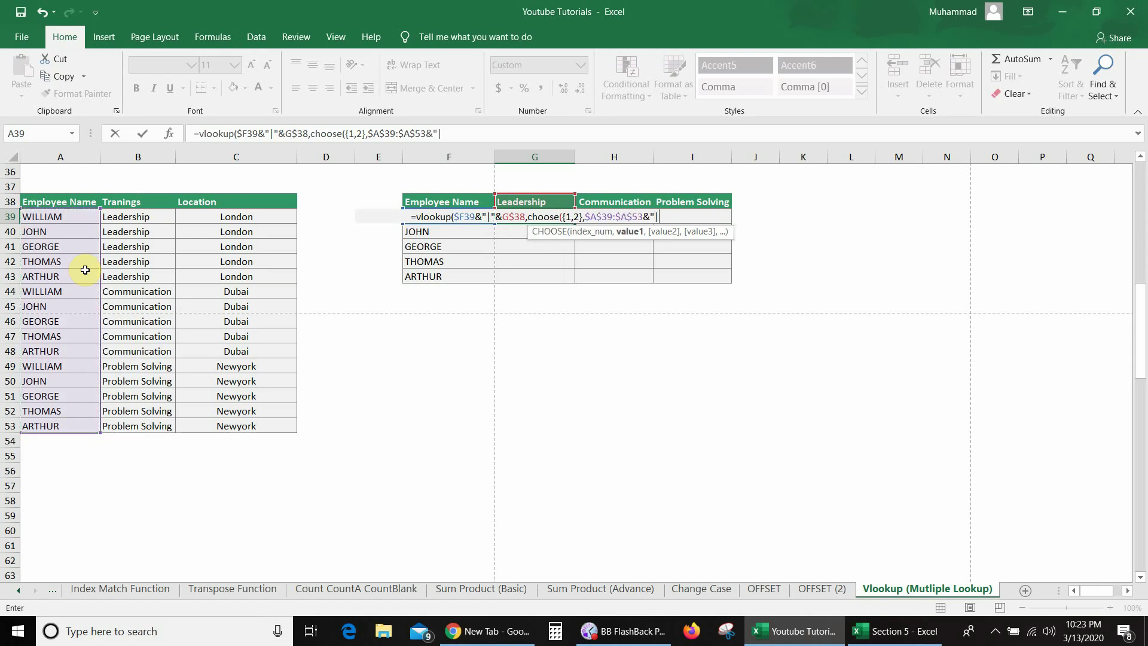
pyautogui.write('&')
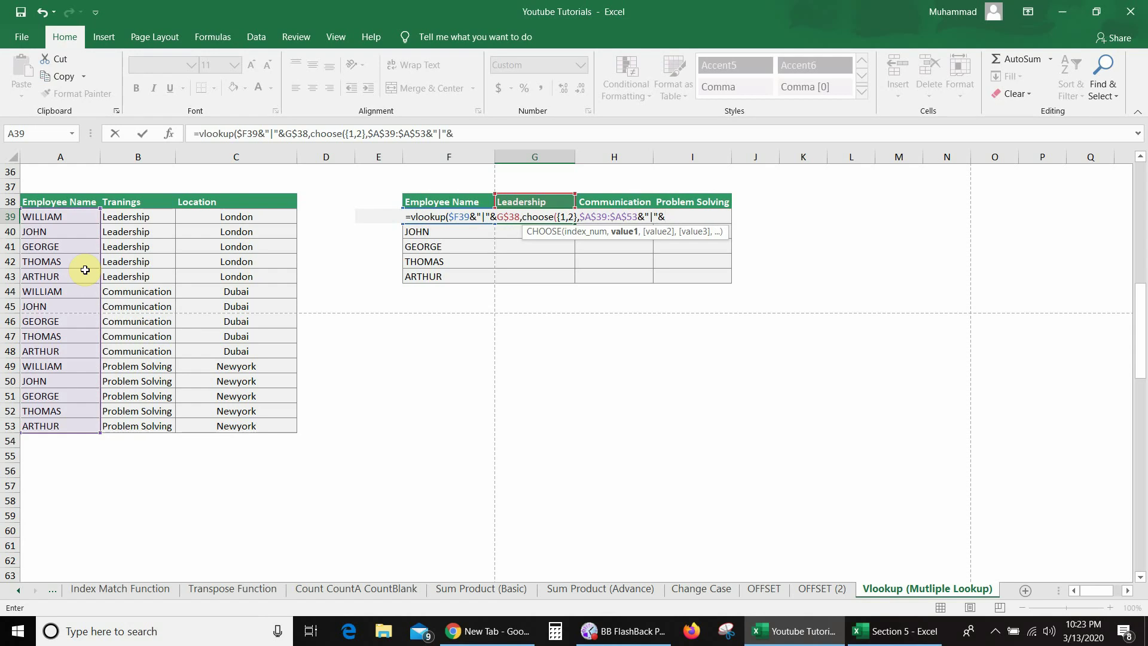
pyautogui.click(123, 218)
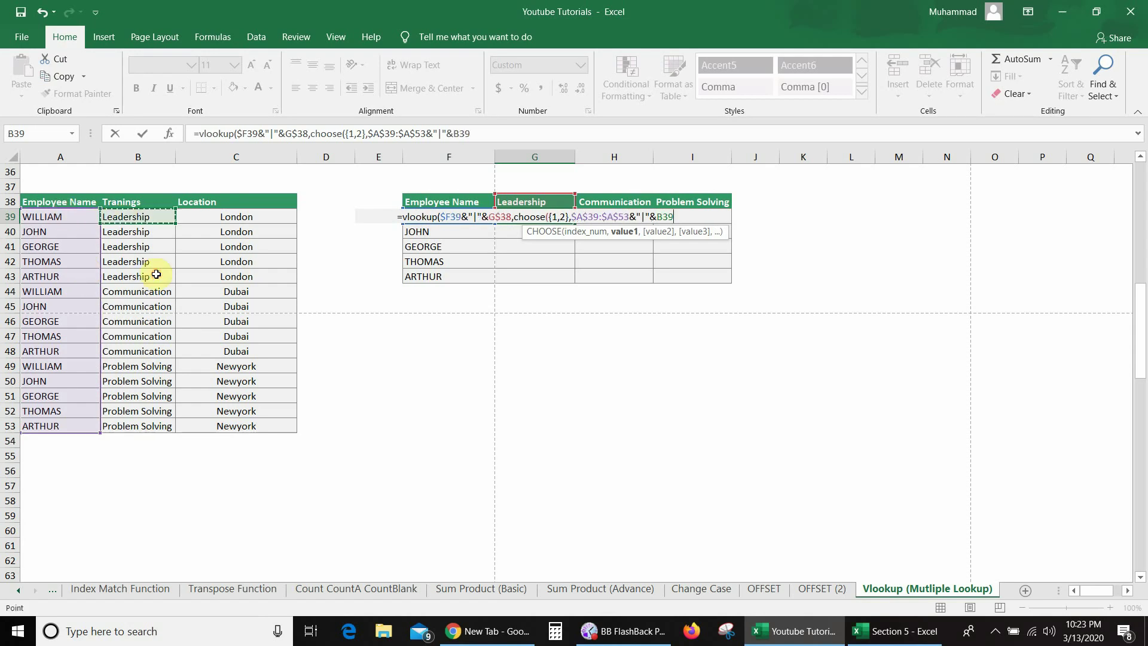
pyautogui.hotkey('ctrl', 'shift', 'Down')
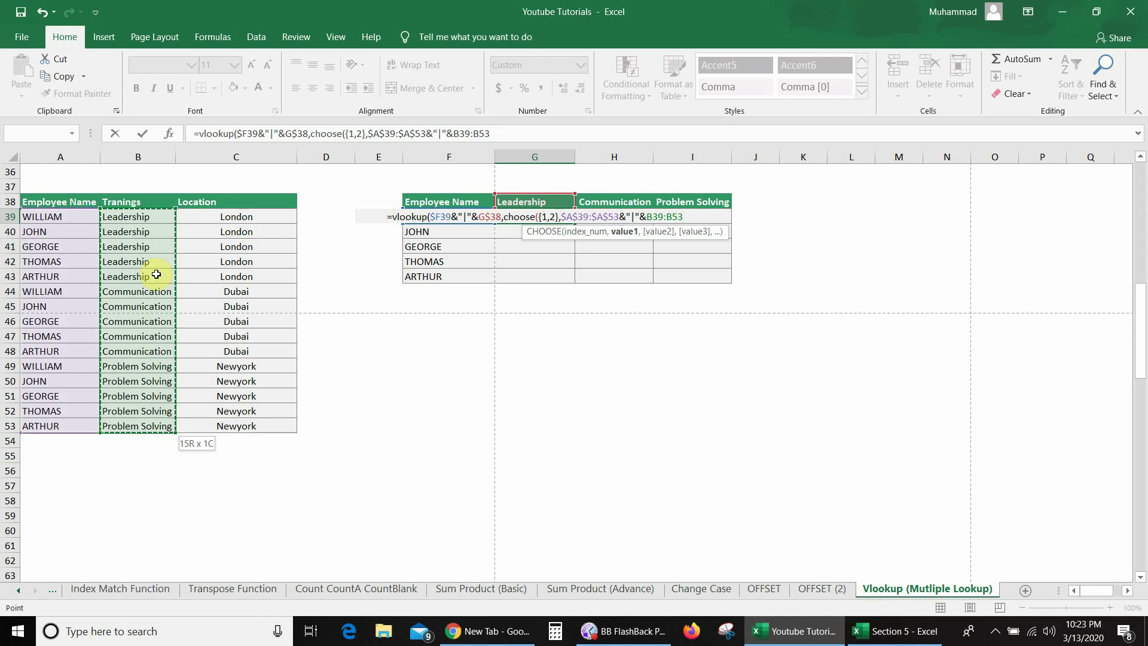
pyautogui.press('F4')
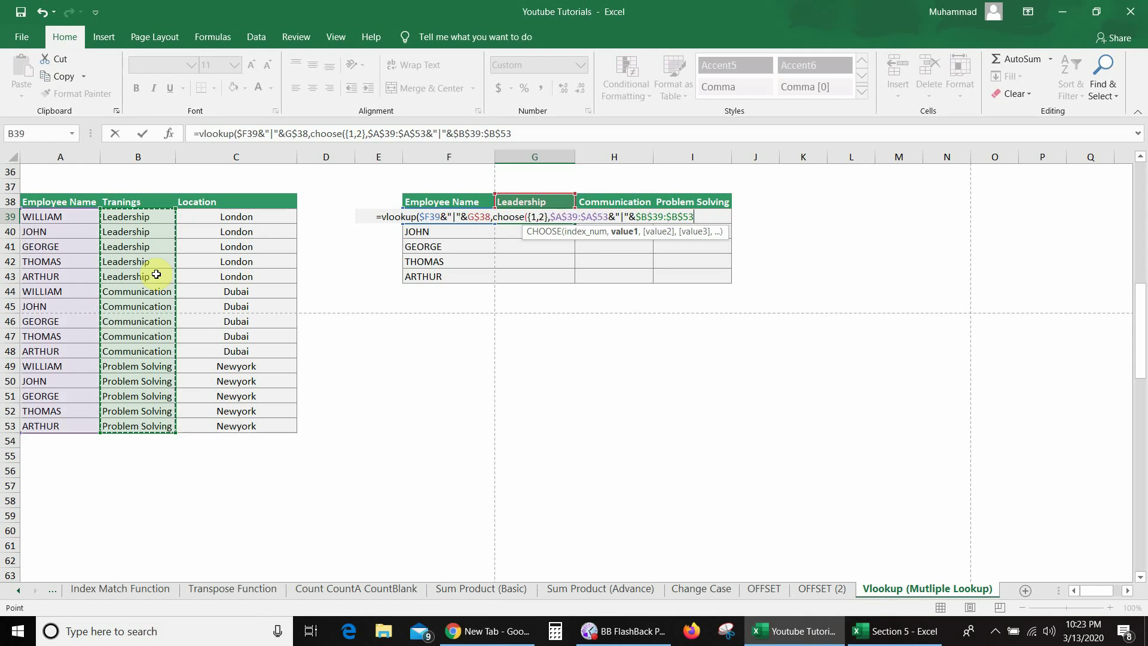
# Step: Add $C$39:$C$53 as CHOOSE's second column and close CHOOSE
pyautogui.write(',')
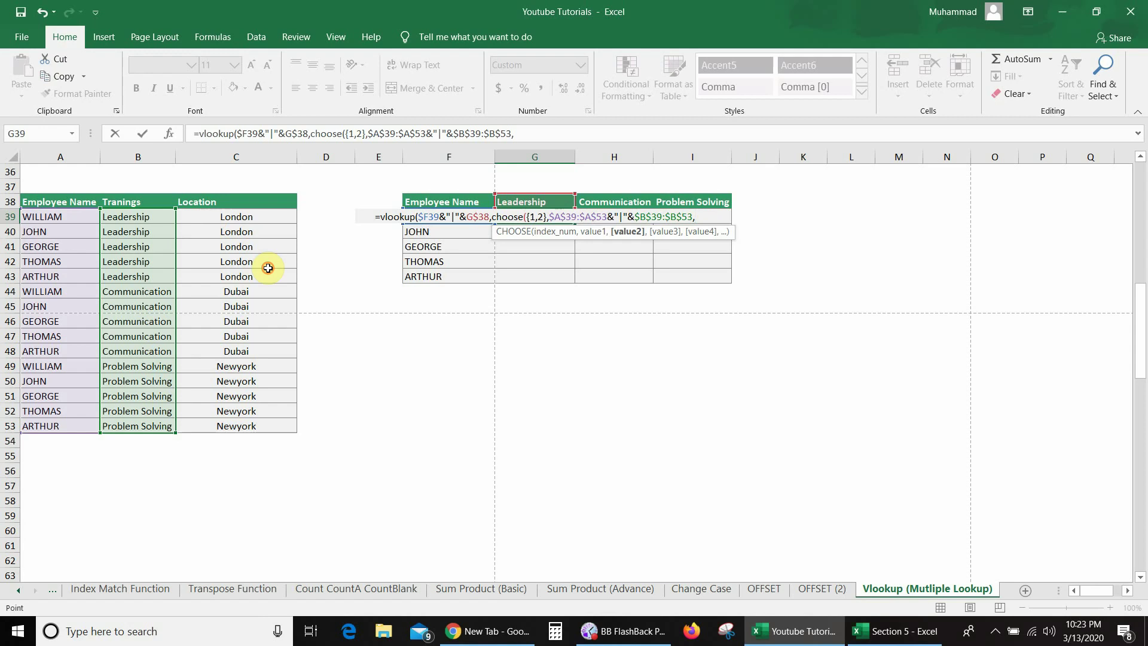
pyautogui.press('Left')
pyautogui.press('Left')
pyautogui.press('Left')
pyautogui.press('Left')
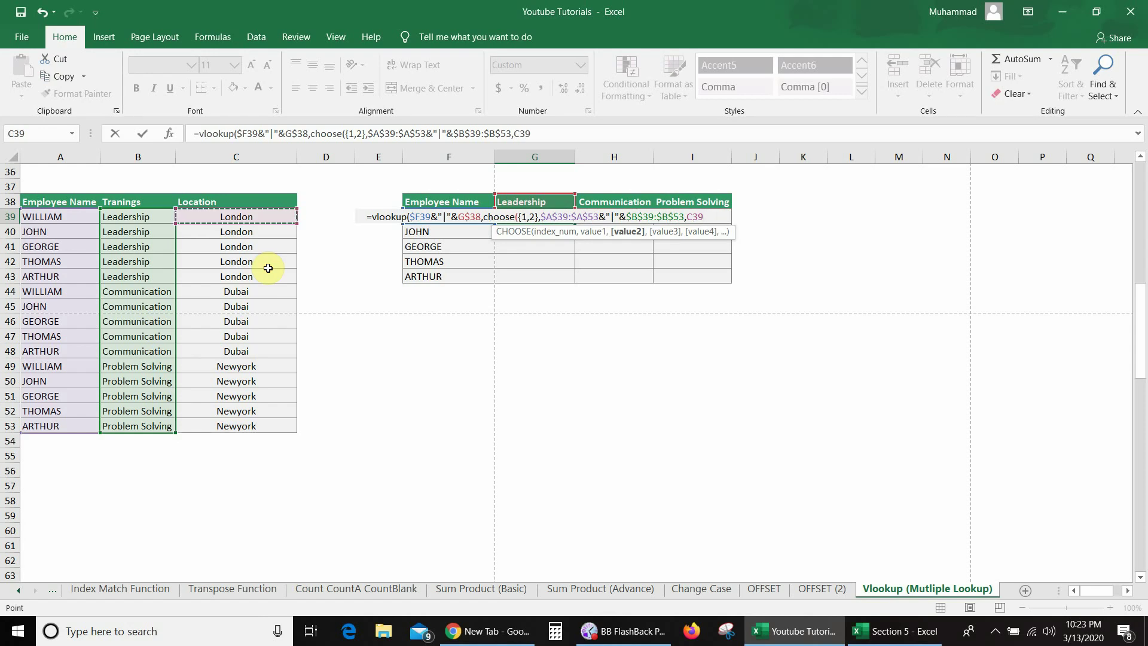
pyautogui.hotkey('ctrl', 'shift', 'Down')
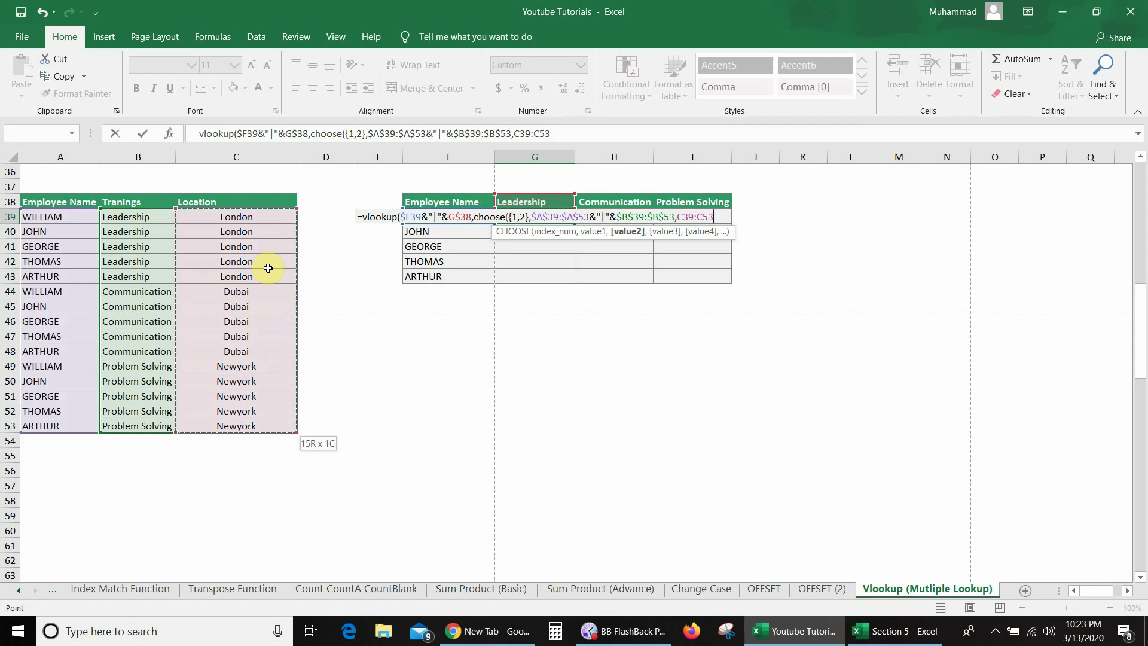
pyautogui.press('F4')
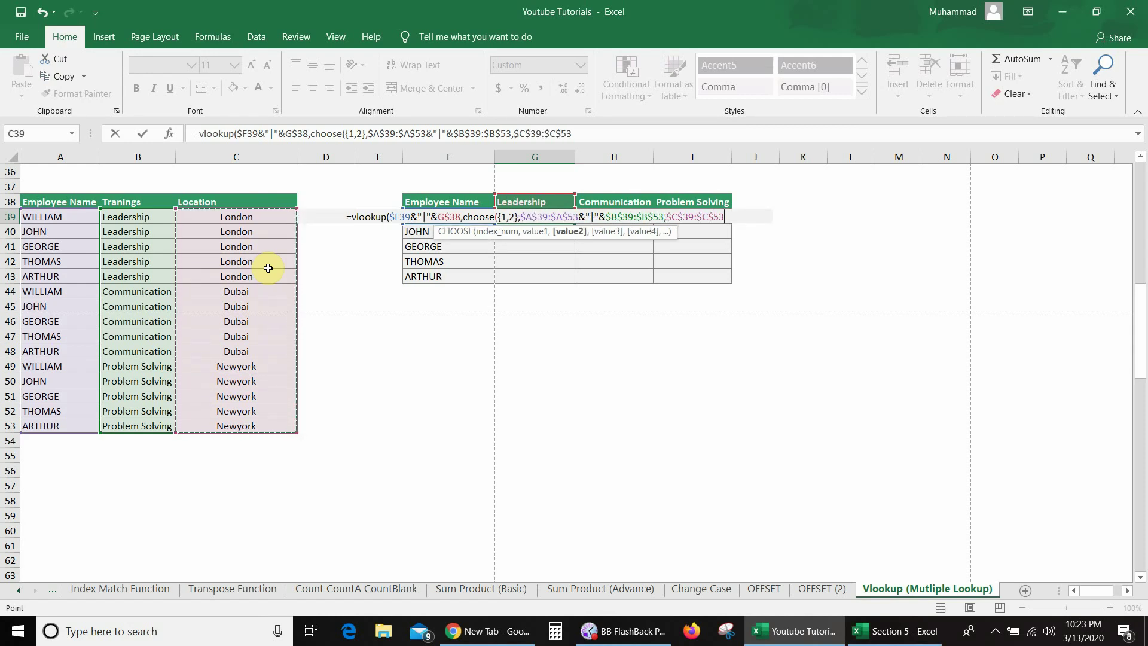
pyautogui.write(')')
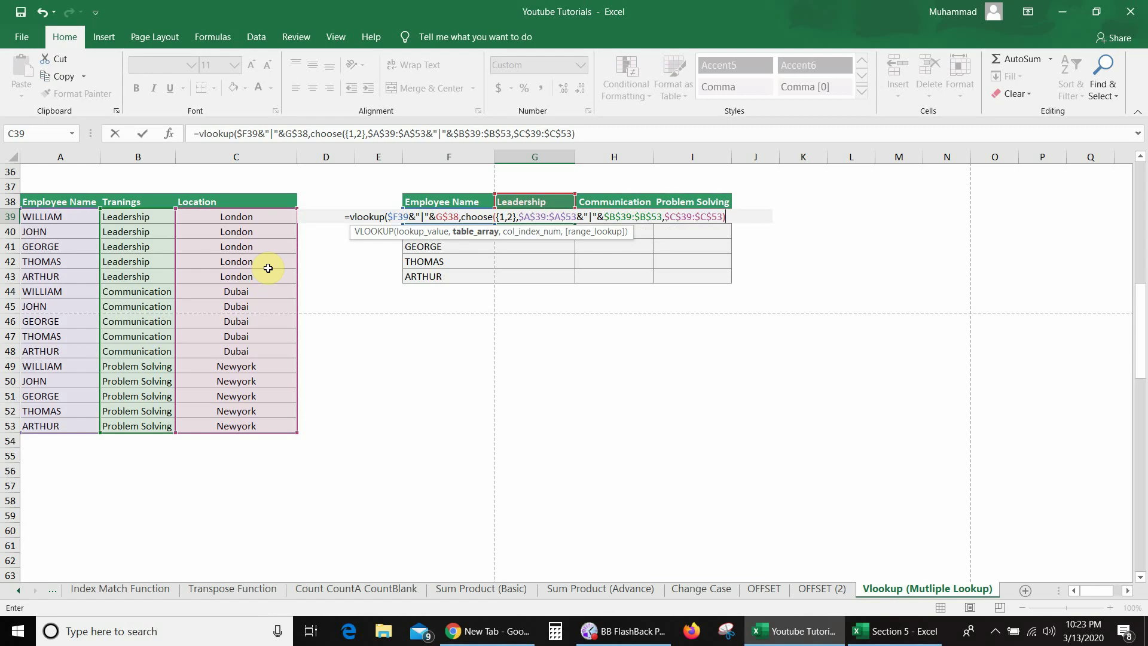
pyautogui.write(',')
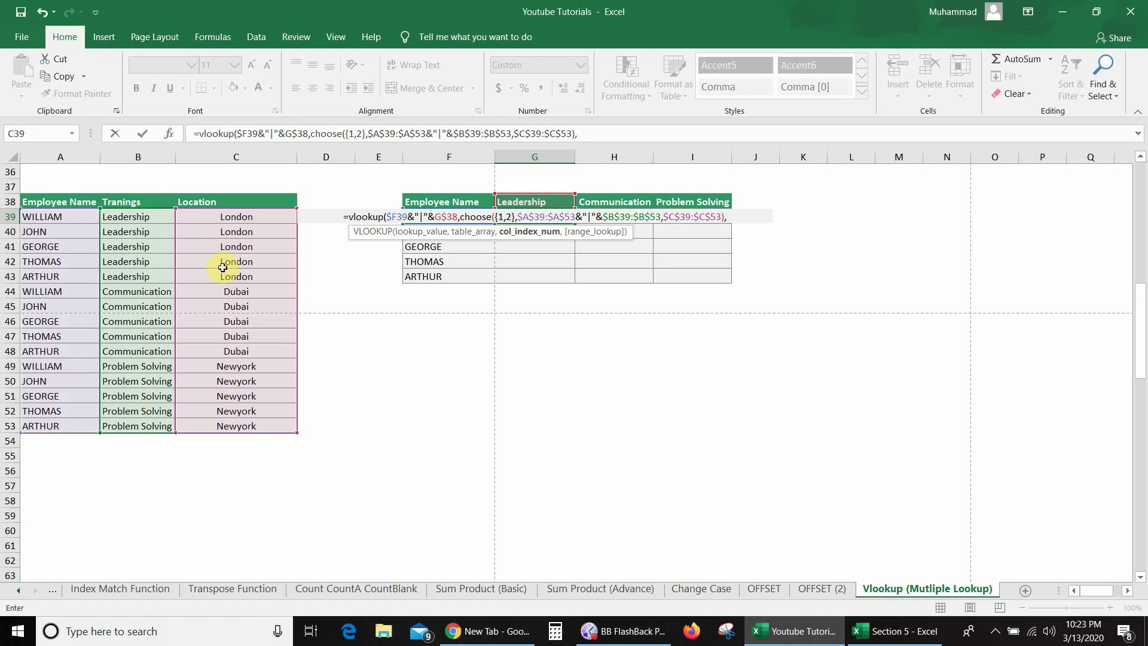
# Step: Finish with column 2 and FALSE, entering it as an array formula via Ctrl+Shift+Enter
pyautogui.write('2,')
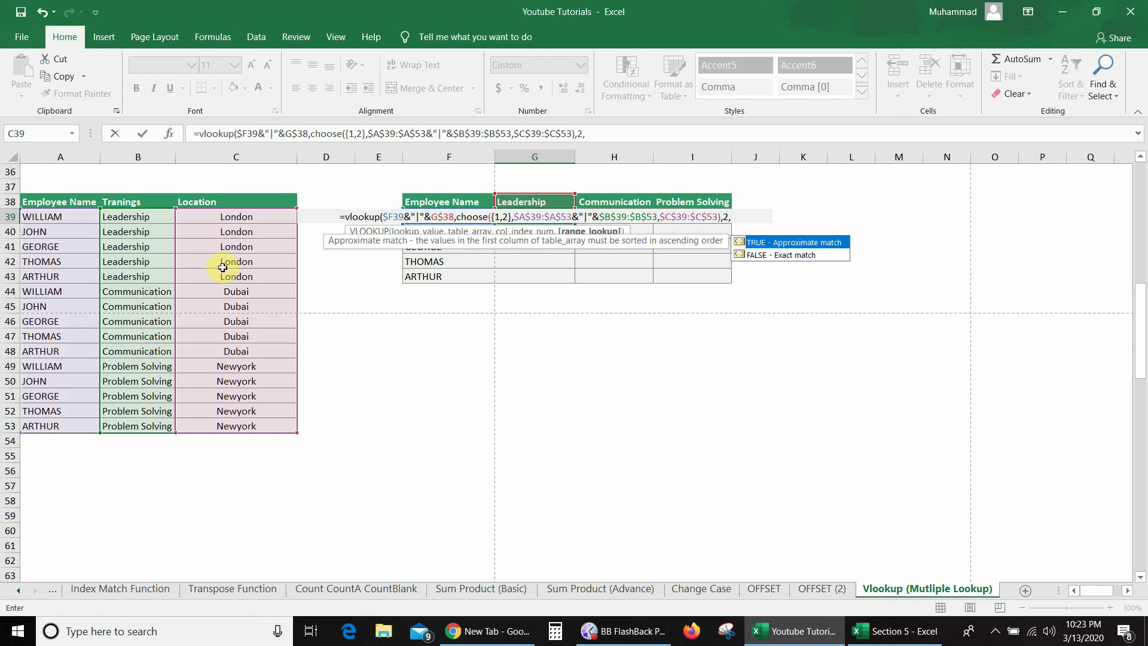
pyautogui.write('false')
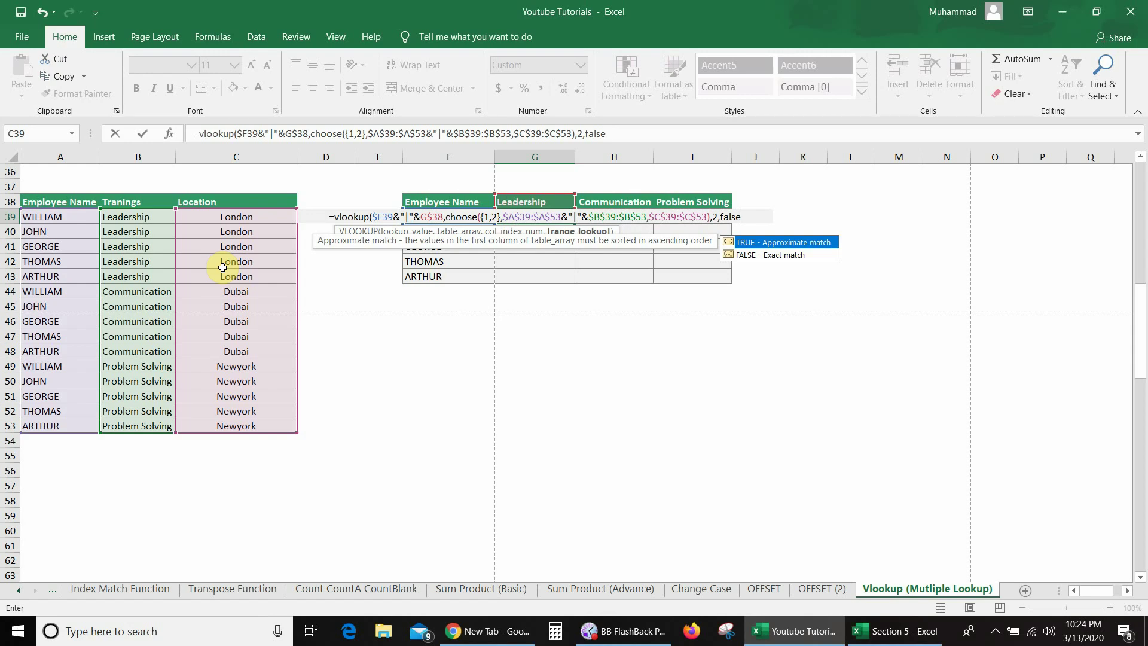
pyautogui.write(')')
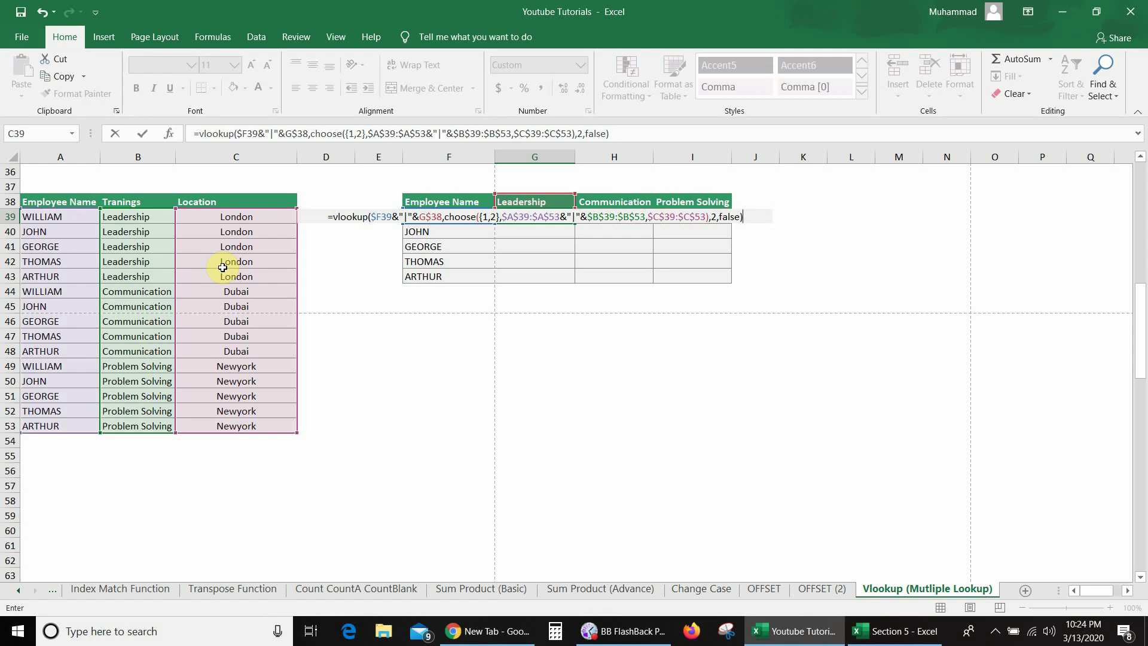
pyautogui.hotkey('ctrl', 'shift', 'Return')
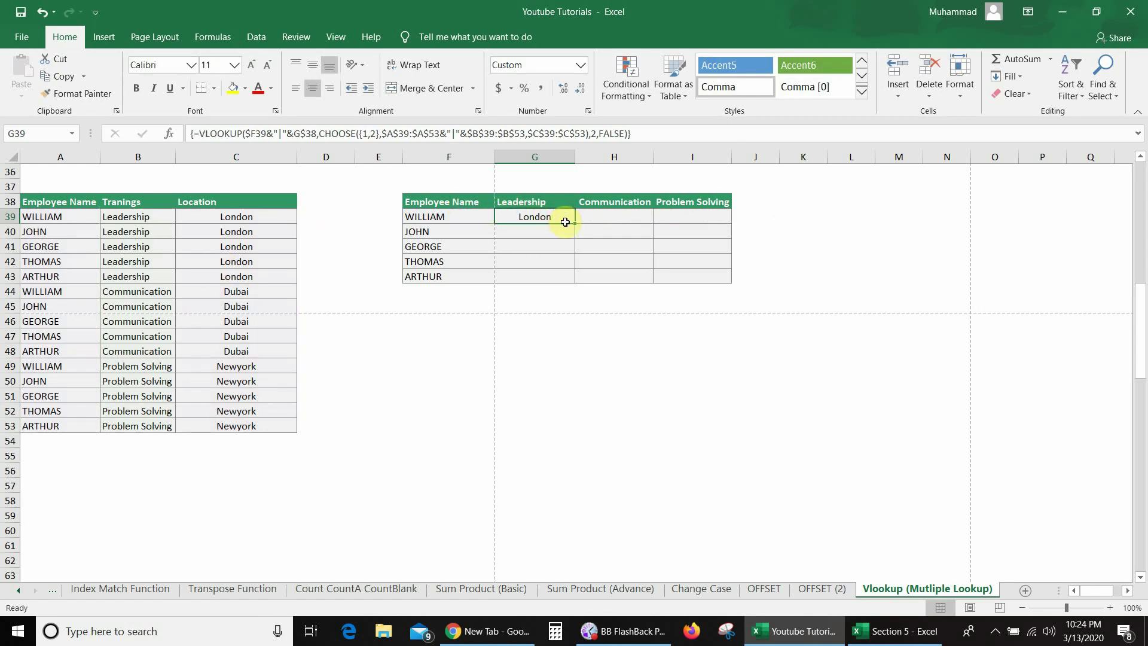
# Step: Copy the G39 array formula across to H39 and I39, checking H39
pyautogui.moveTo(575, 223); pyautogui.dragTo(730, 223)
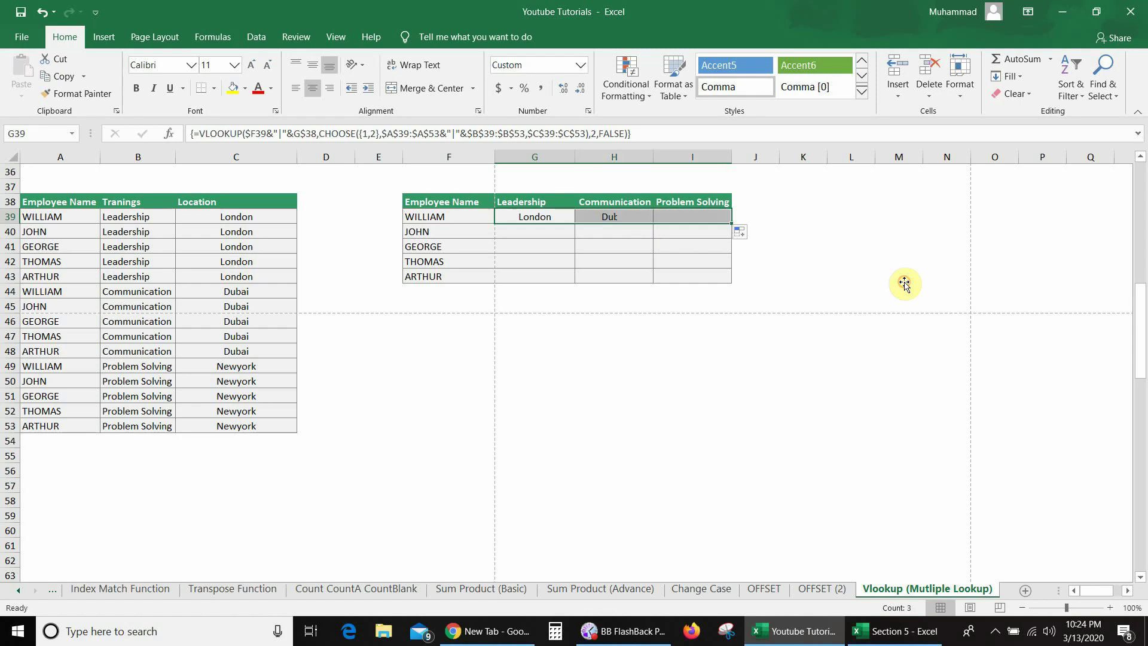
pyautogui.click(608, 221)
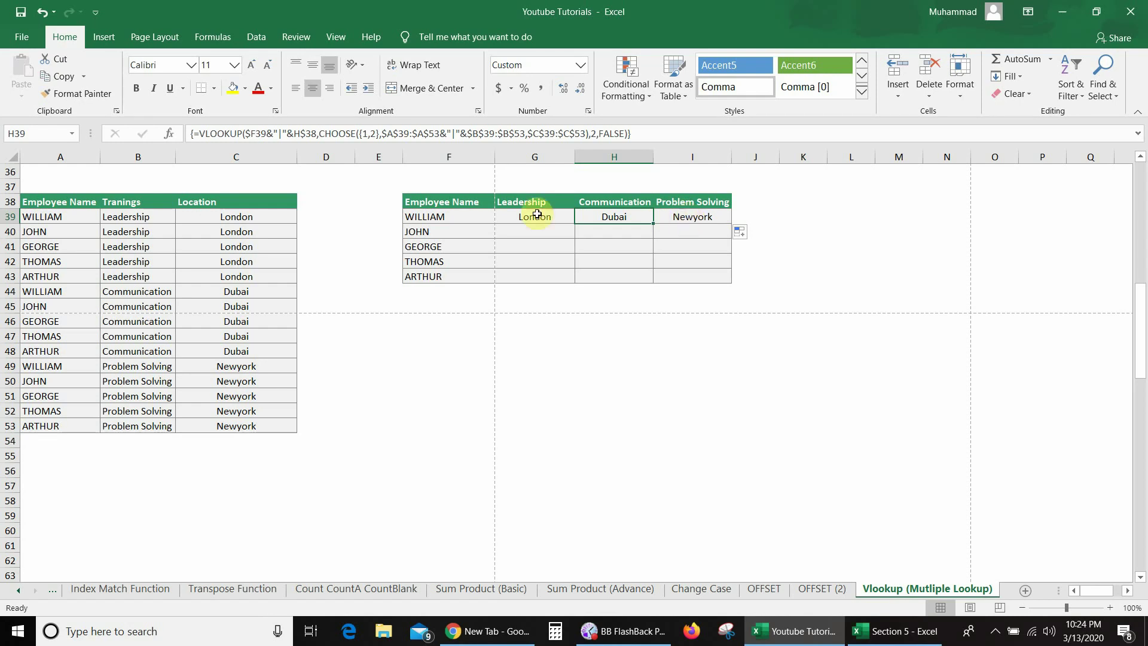
pyautogui.click(53, 217)
pyautogui.moveTo(82, 216); pyautogui.dragTo(240, 217)
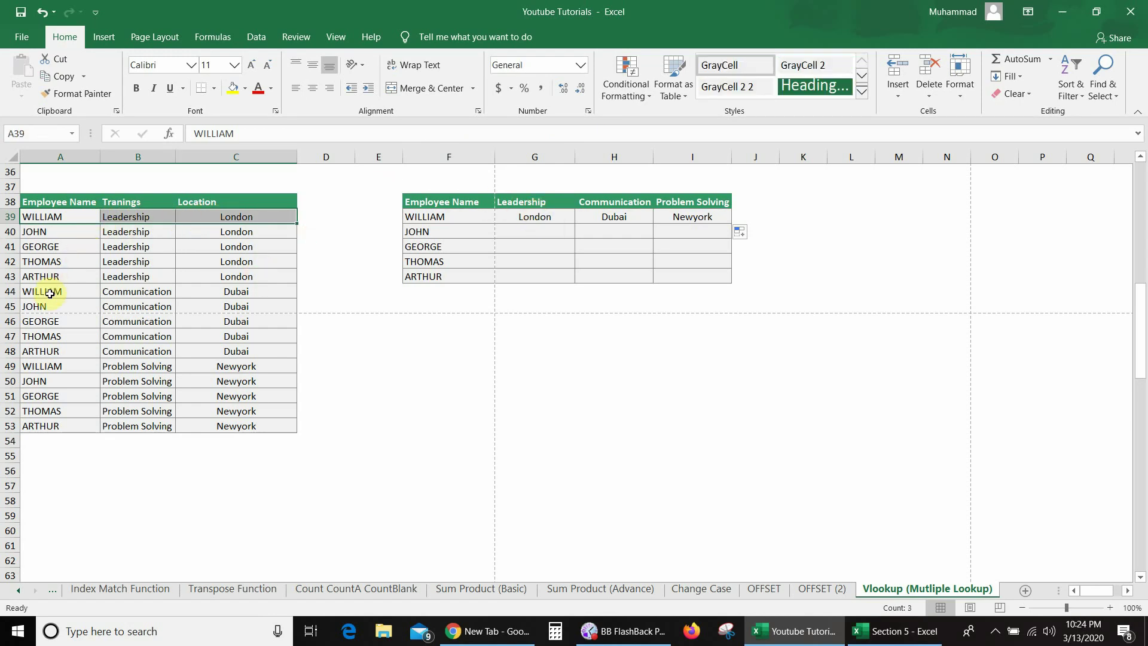
pyautogui.click(56, 366)
pyautogui.click(51, 291)
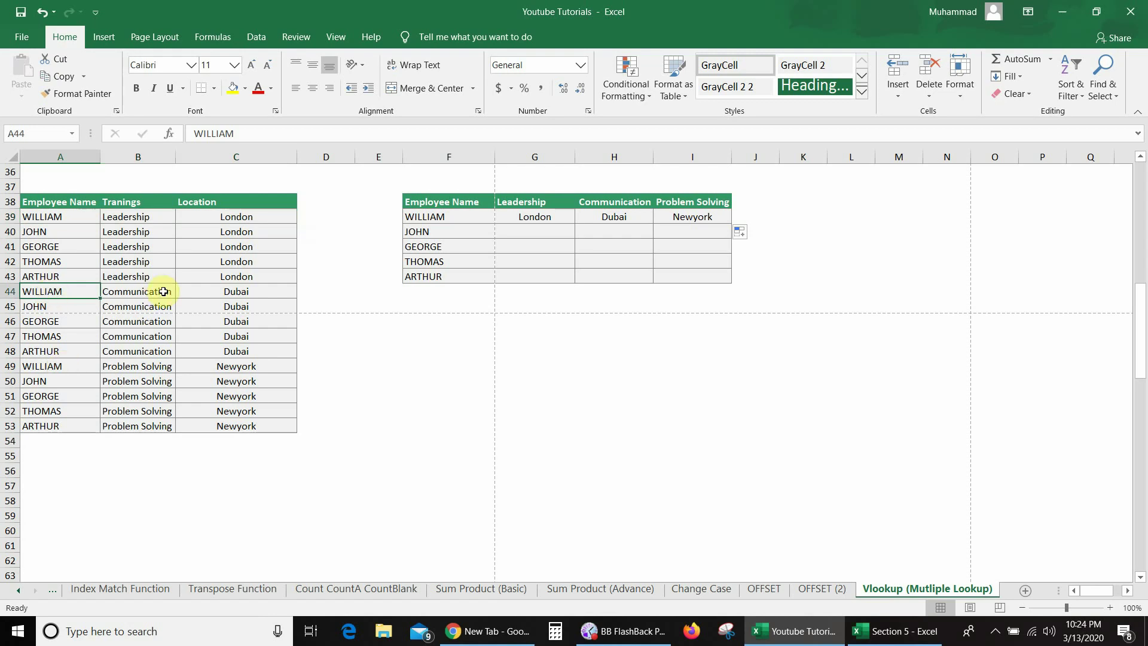
pyautogui.click(212, 291)
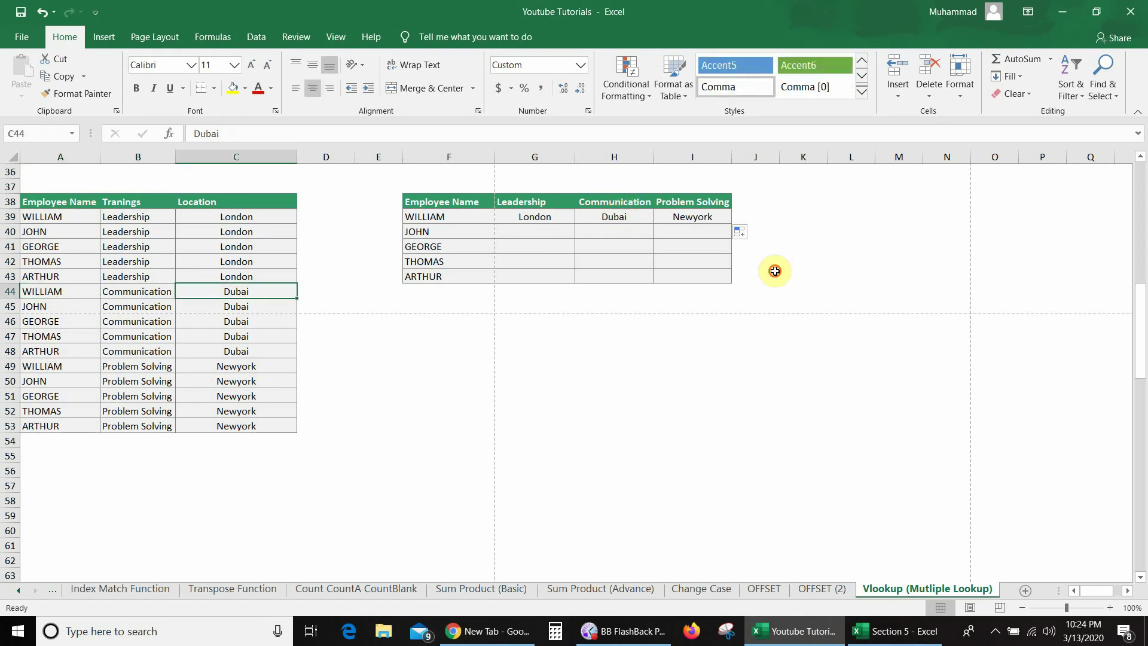
pyautogui.press('Up')
pyautogui.press('Up')
pyautogui.press('Up')
pyautogui.press('Up')
pyautogui.press('Up')
pyautogui.press('Right')
pyautogui.press('Right')
pyautogui.press('Right')
pyautogui.press('Right')
pyautogui.press('Right')
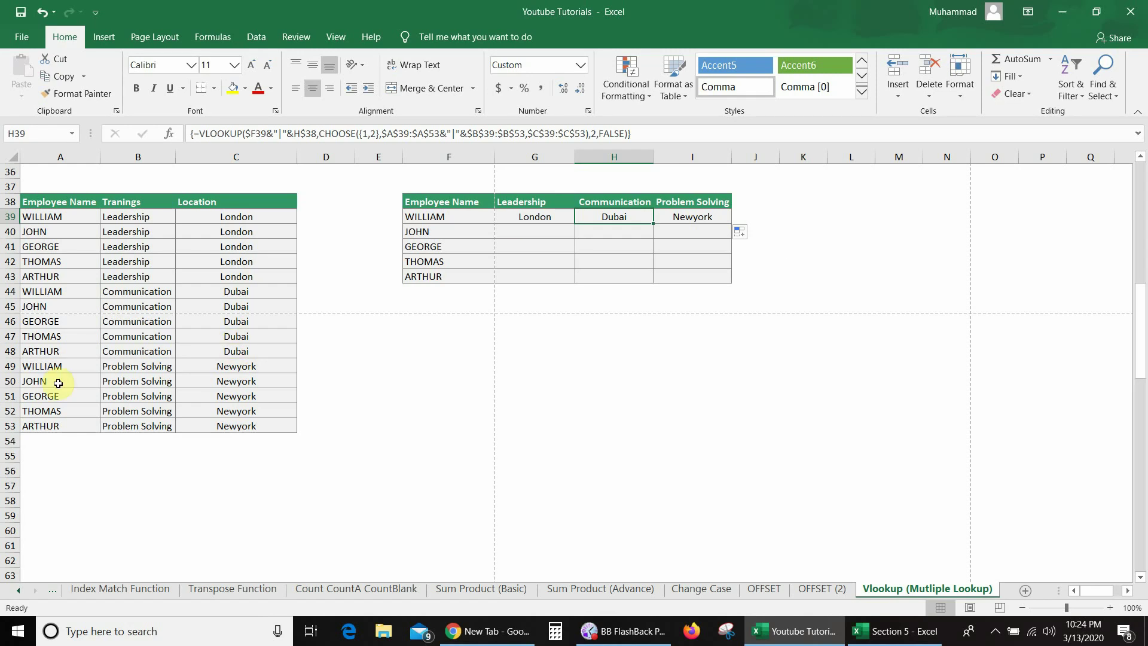
pyautogui.click(113, 367)
pyautogui.press('Right')
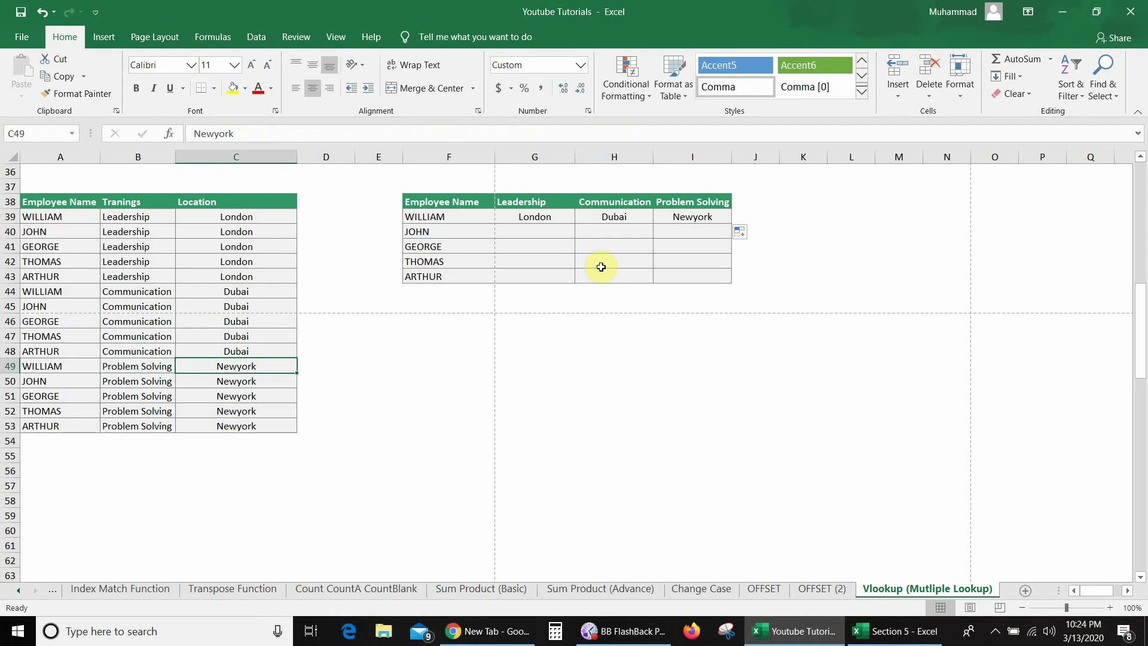
pyautogui.click(674, 218)
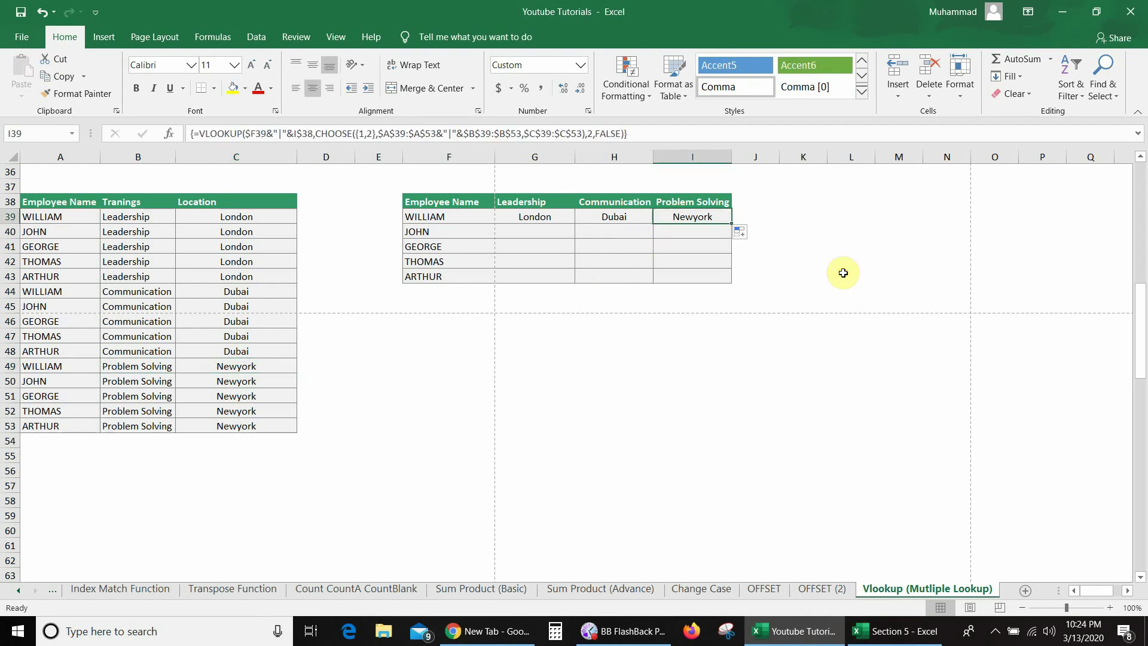
# Step: Extend G39:I39 down to row 43 so each remaining employee shows London, Dubai and Newyork
pyautogui.moveTo(510, 218); pyautogui.dragTo(736, 286)
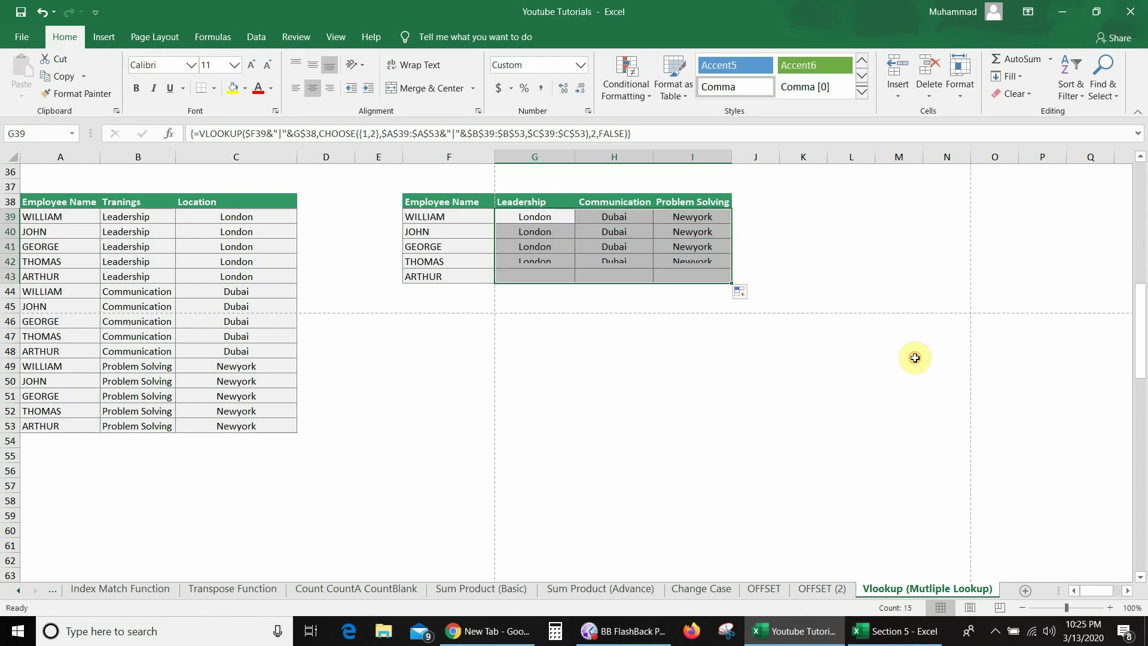